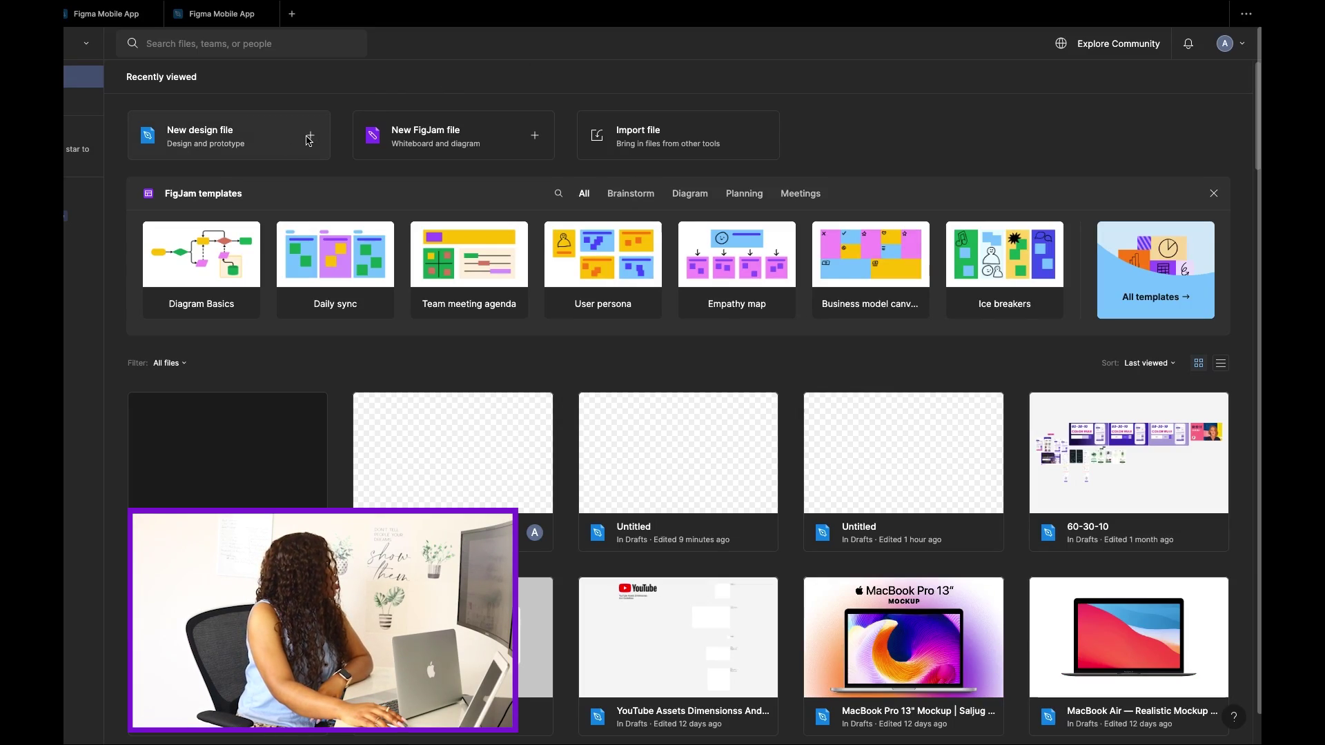
Create a new blank design file and rename it 'Figma Mobile App'
left_click(310, 138)
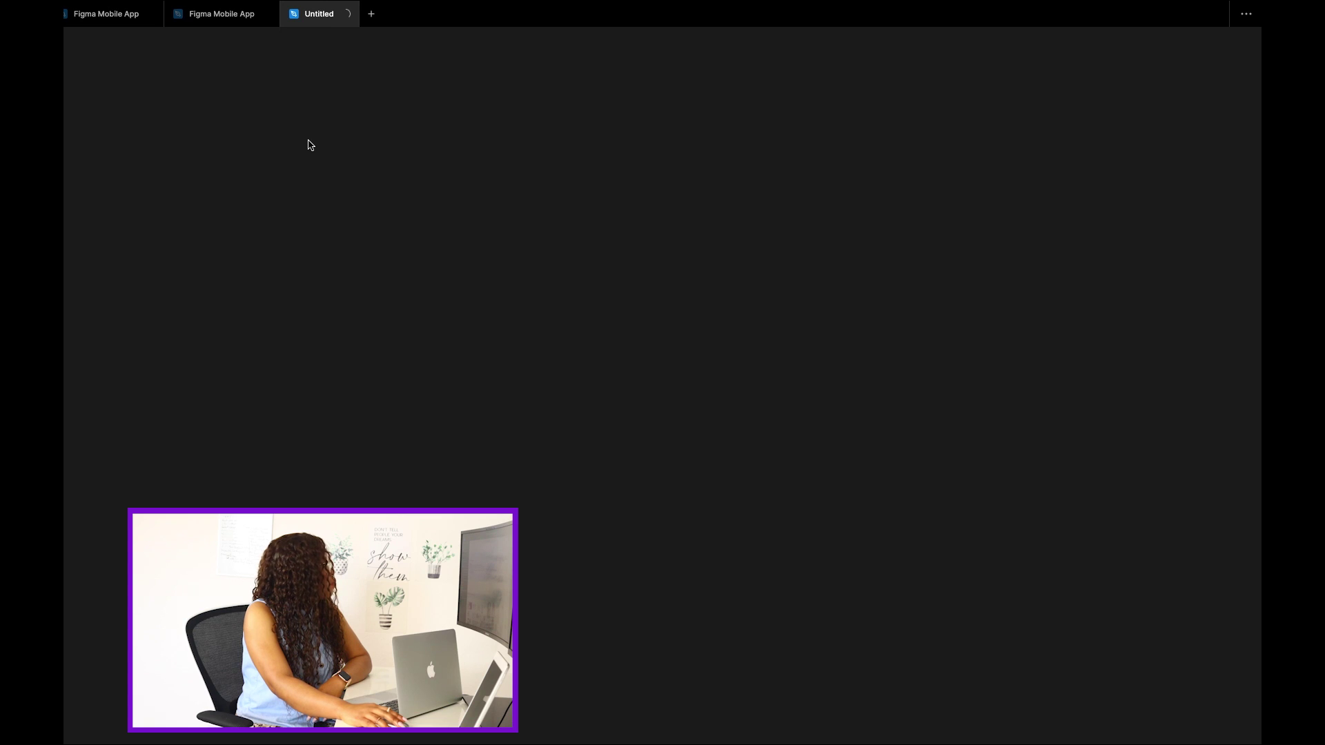
left_click(639, 43)
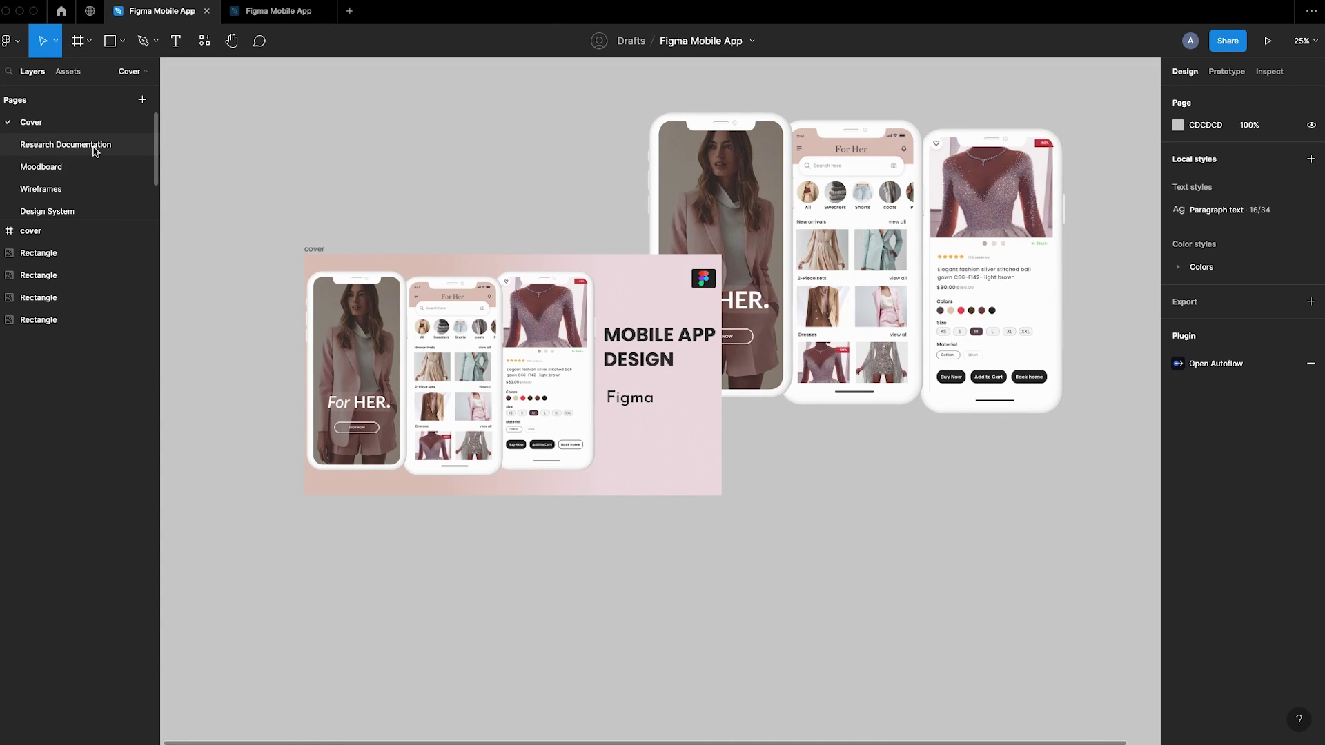
Open the Research Documentation page and scroll across its brief note frames
left_click(96, 146)
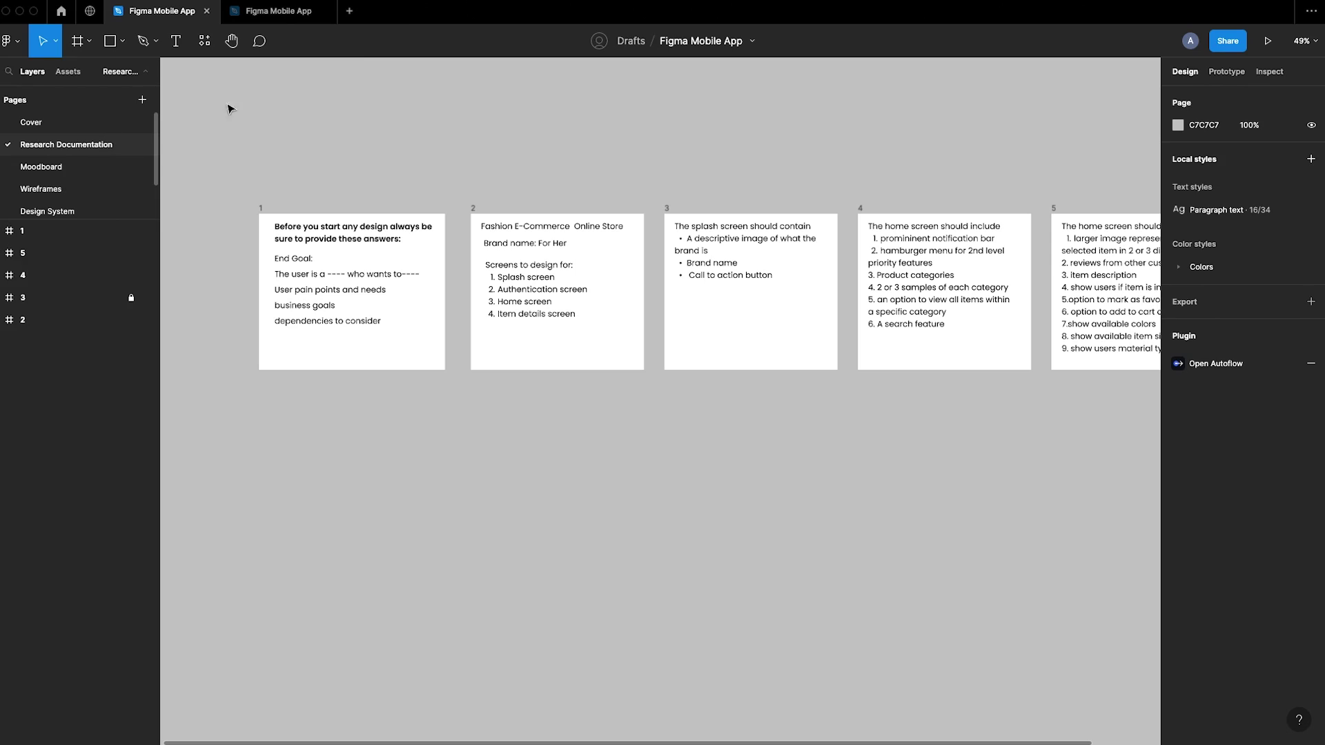
scroll(321, 163, "right", 5)
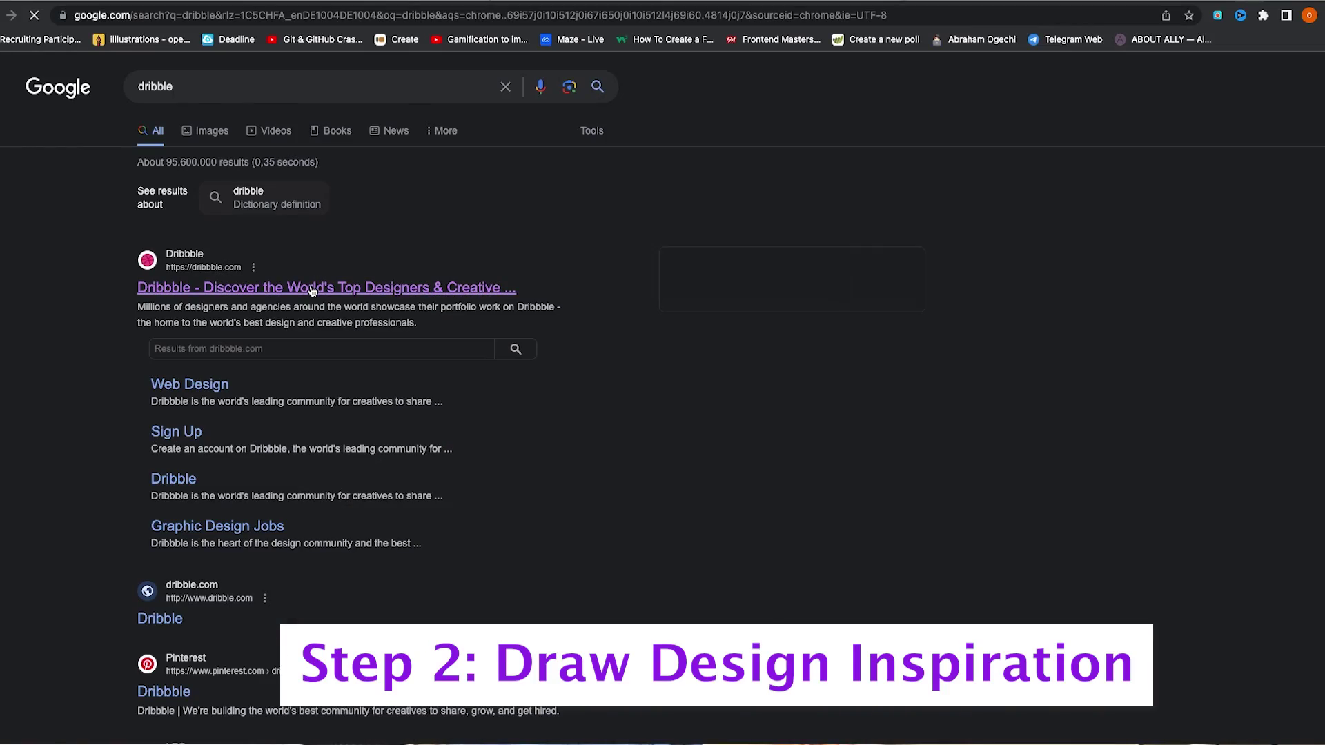
Open Dribbble, search for 'fashion' and scroll through the design results
left_click(311, 289)
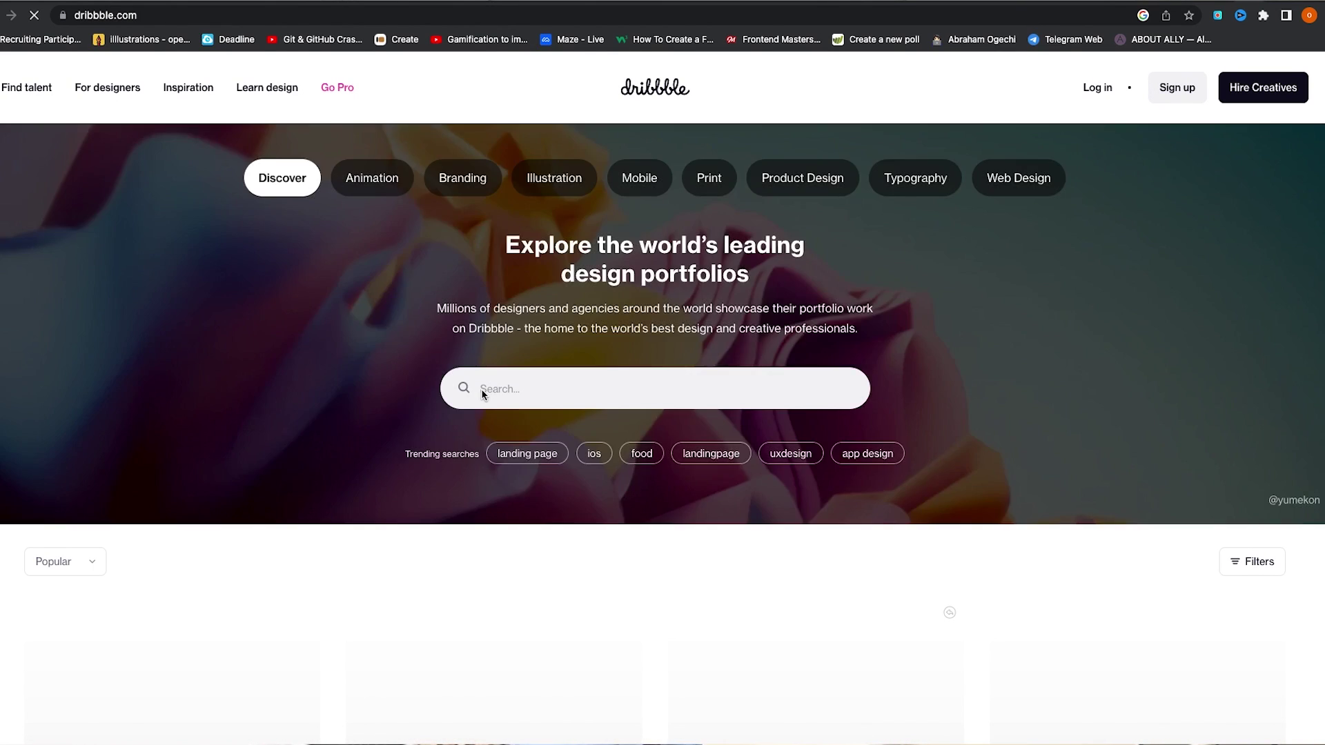
left_click(483, 385)
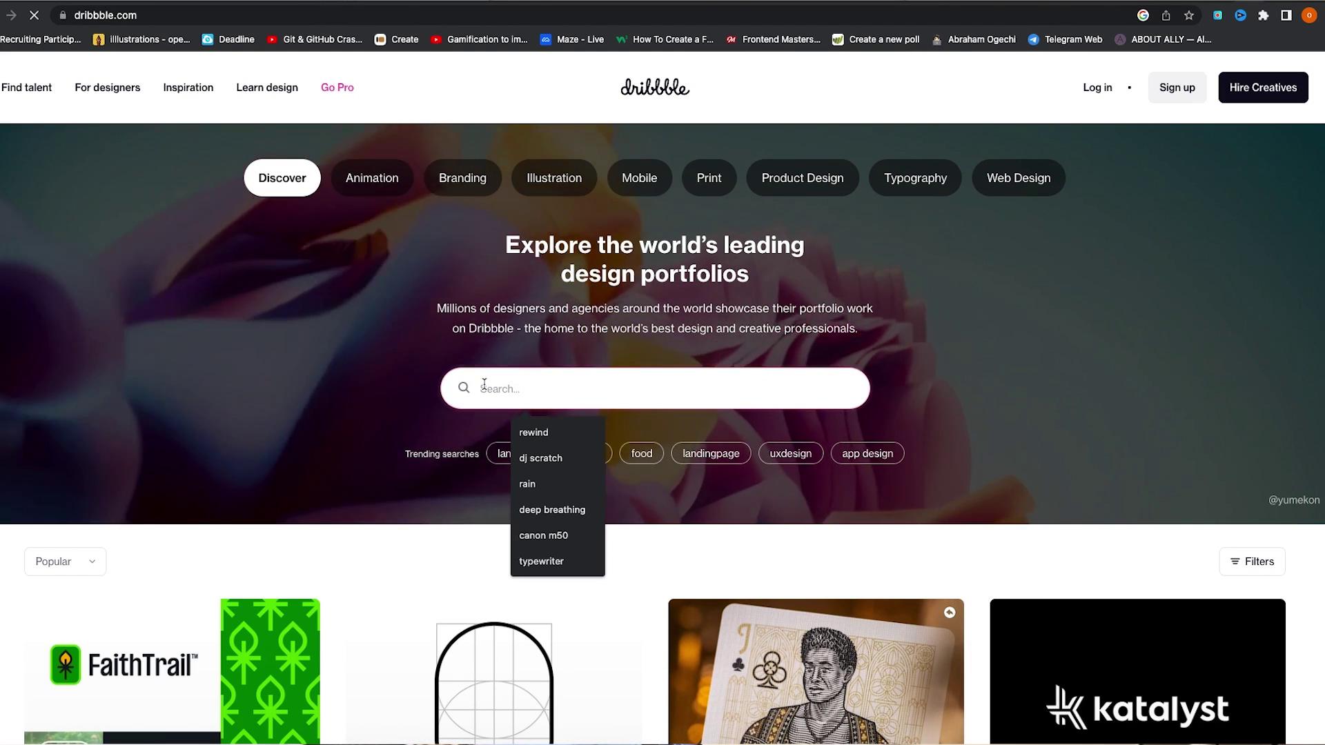
type("fa")
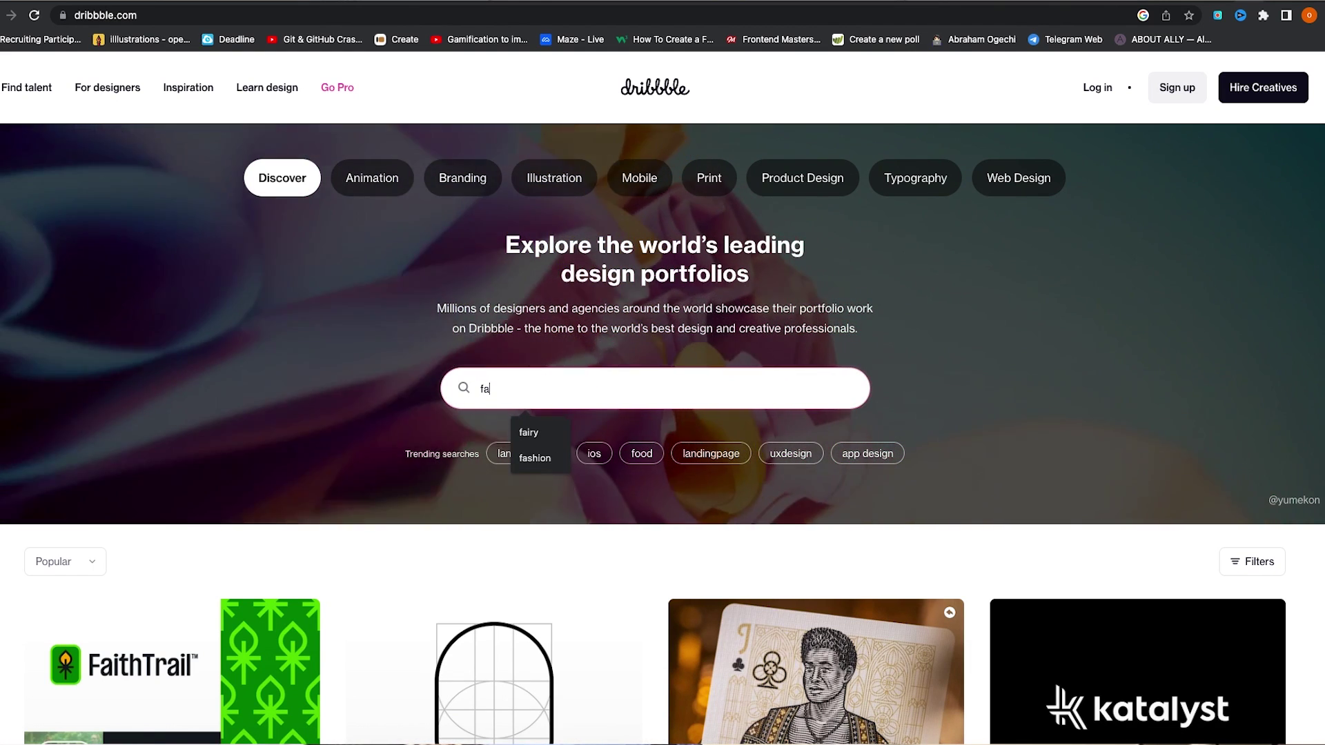
type("shion")
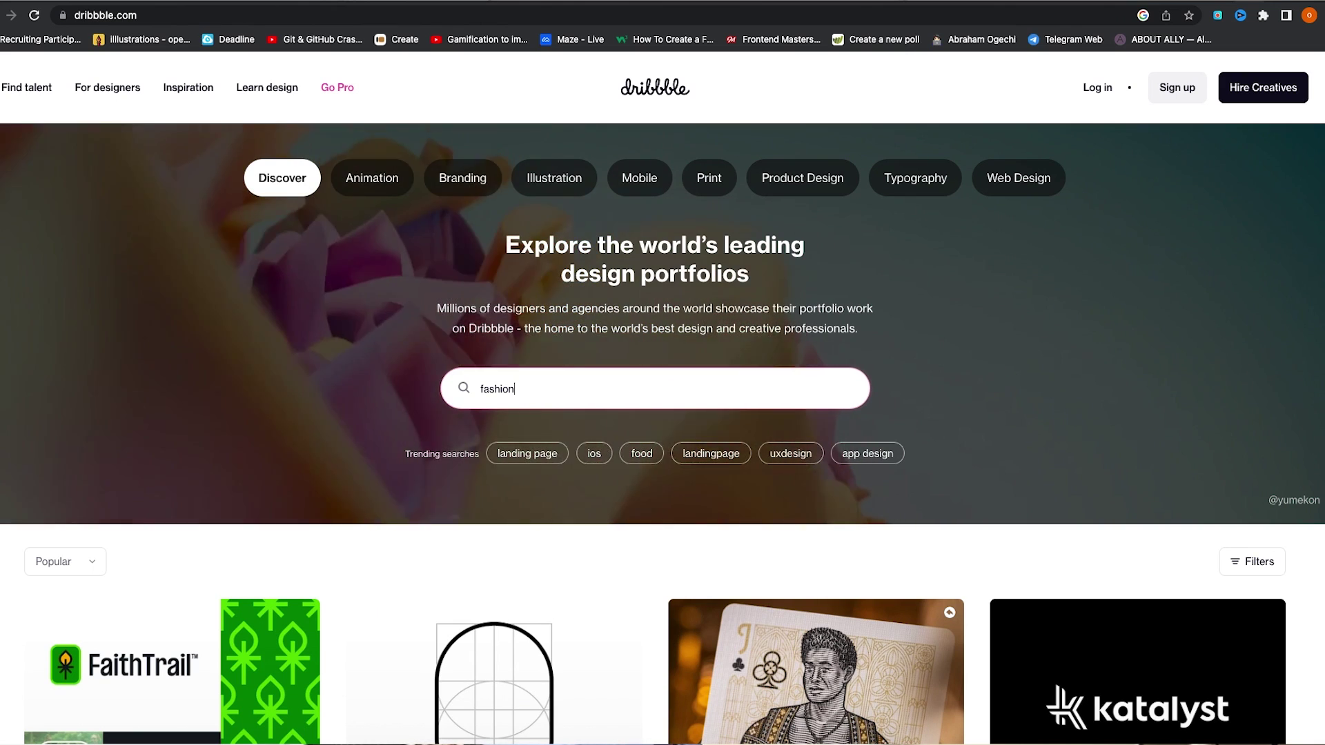
key("Return")
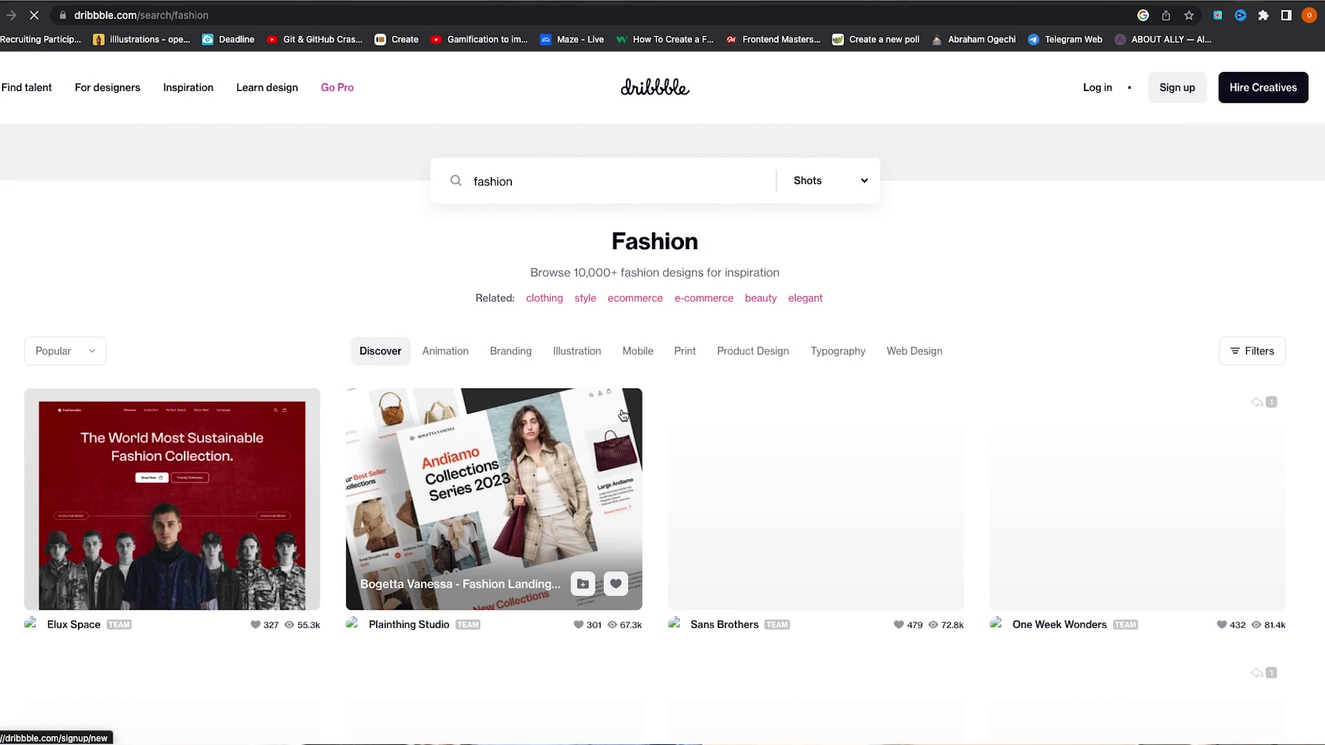
scroll(623, 415, "down", 3)
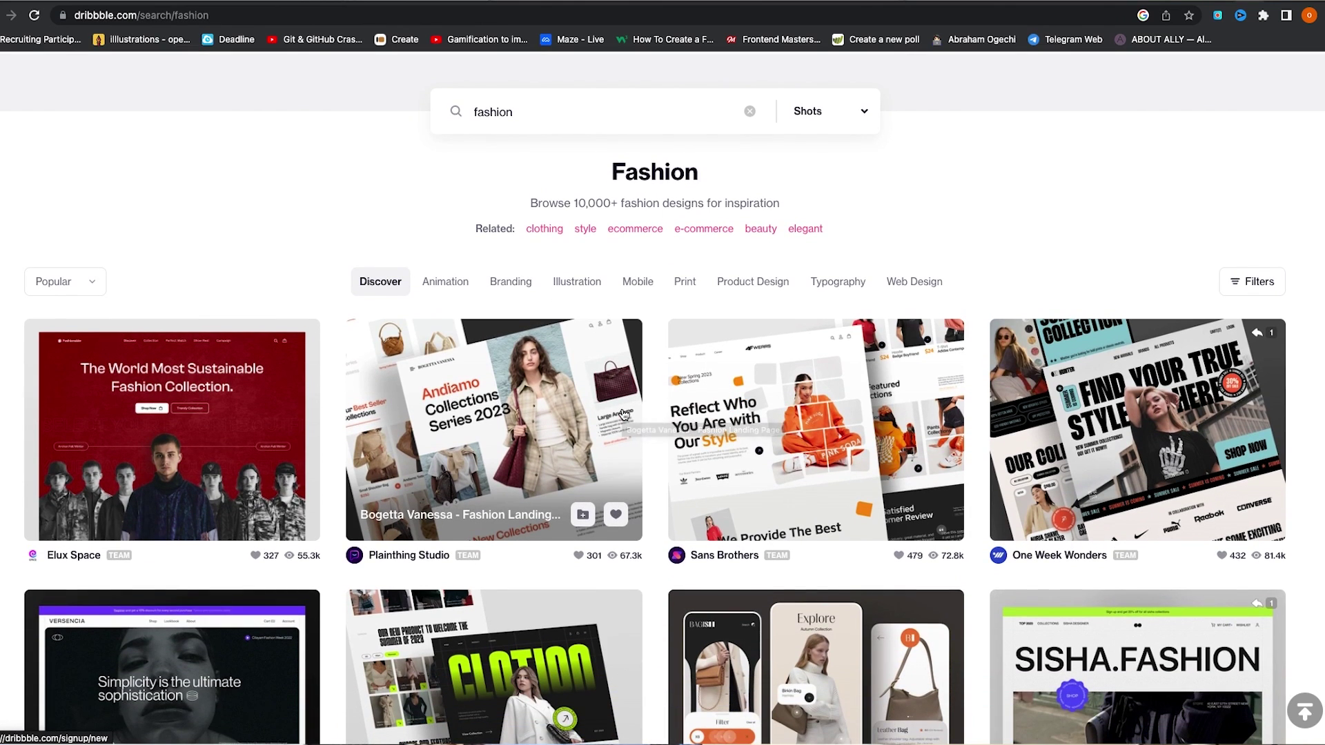
scroll(623, 414, "down", 3)
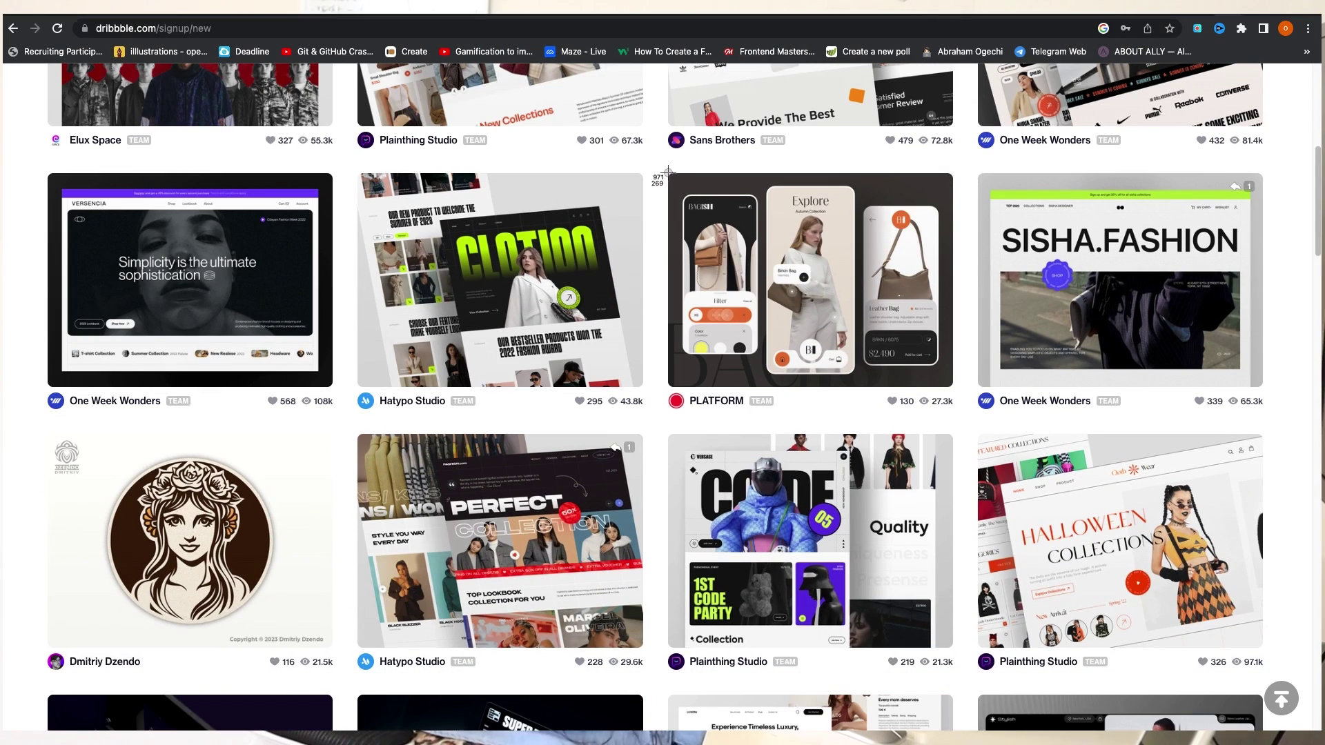
Screenshot the PLATFORM bag-app shot and enlarge the pasted image about 2.3 times
key("super+shift+4")
left_click_drag(668, 172, 919, 375)
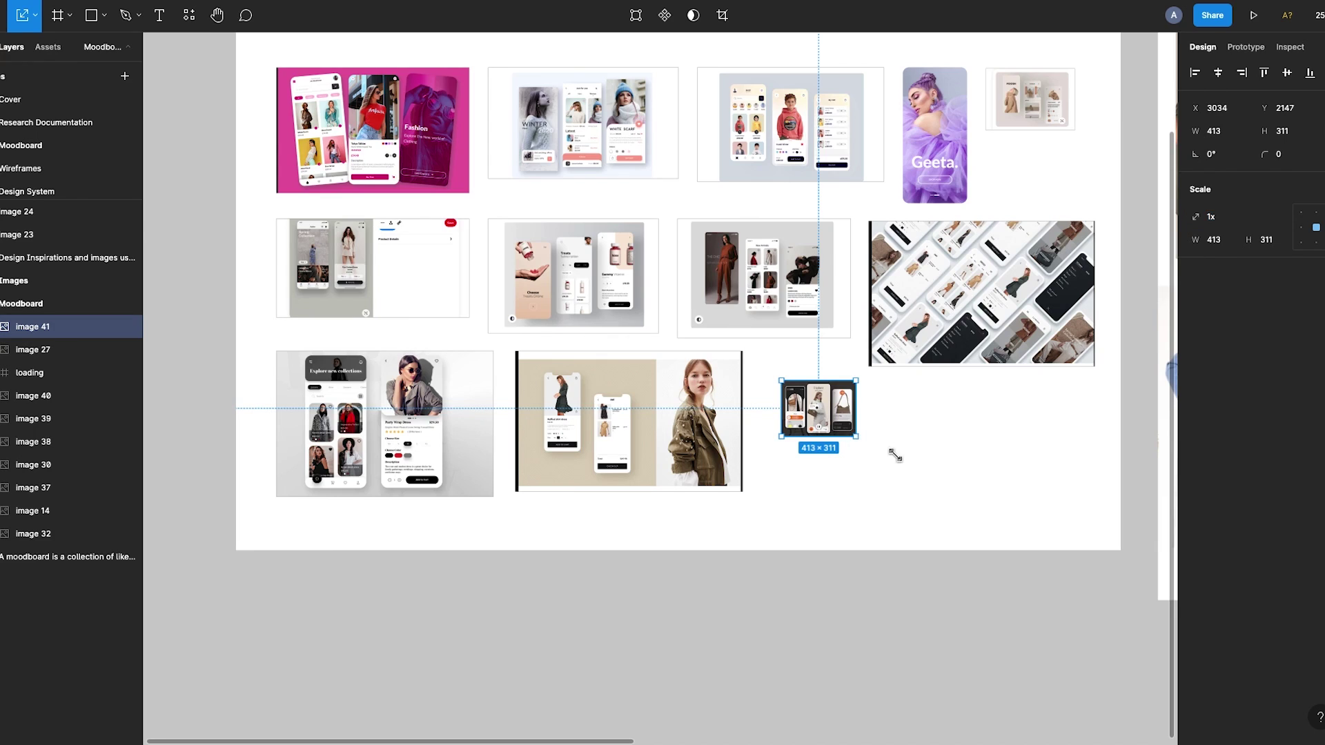
left_click_drag(895, 456, 952, 481)
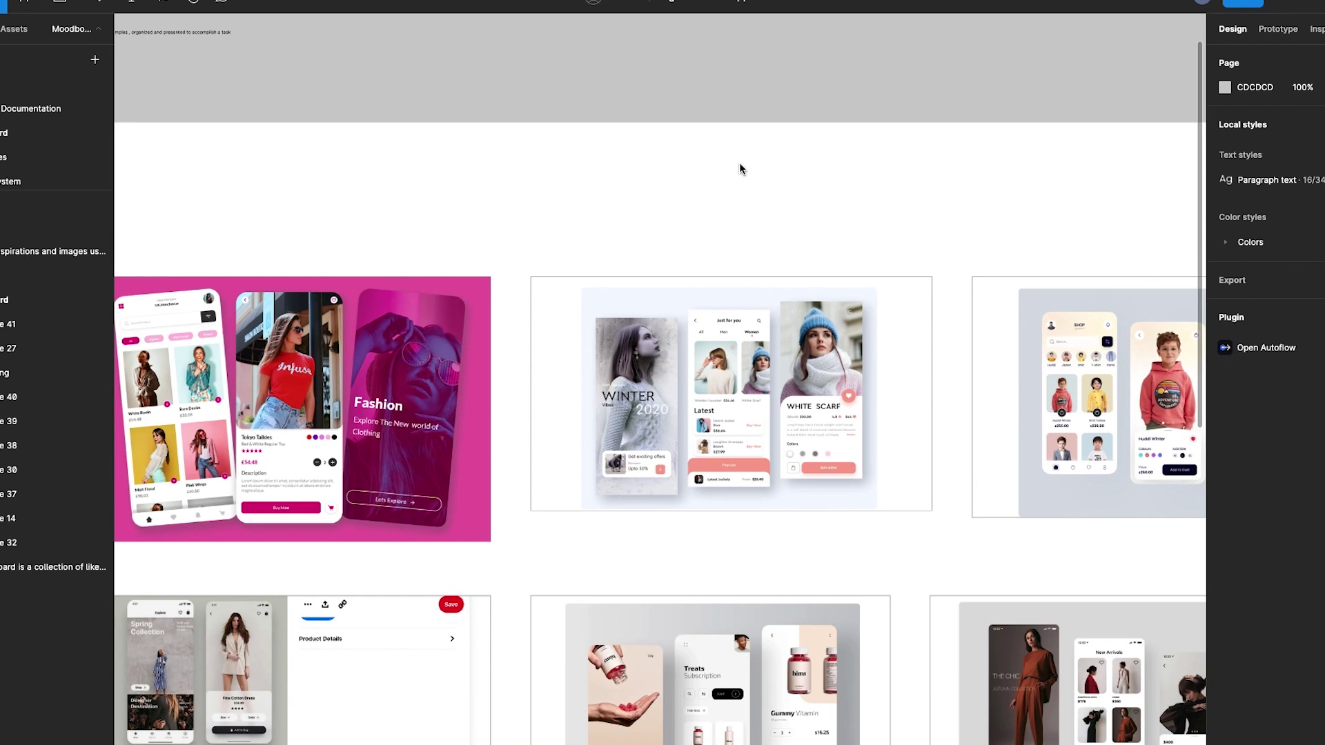
Pan around the Moodboard page to review the inspiration and Images frames
scroll(736, 166, "left", 5)
scroll(735, 166, "up", 2)
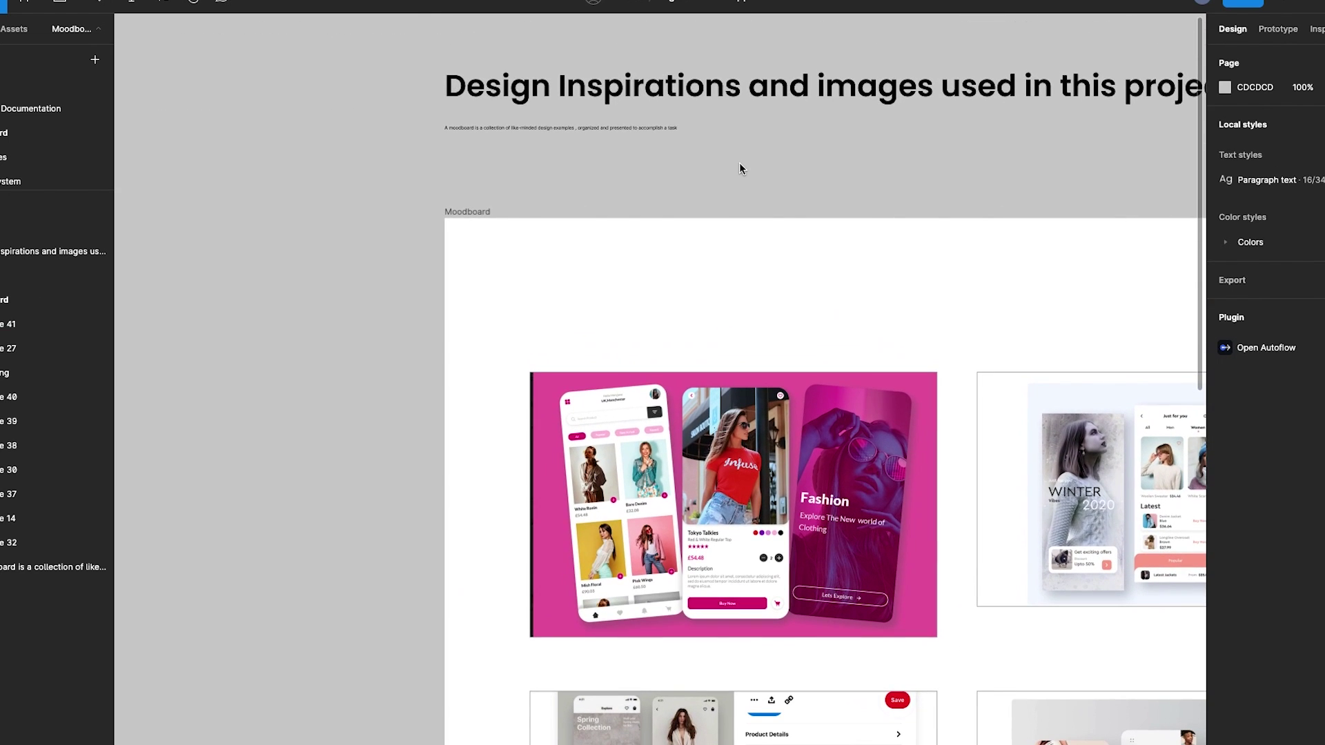
scroll(739, 168, "down", 3)
scroll(739, 168, "right", 4)
scroll(739, 169, "down", 3)
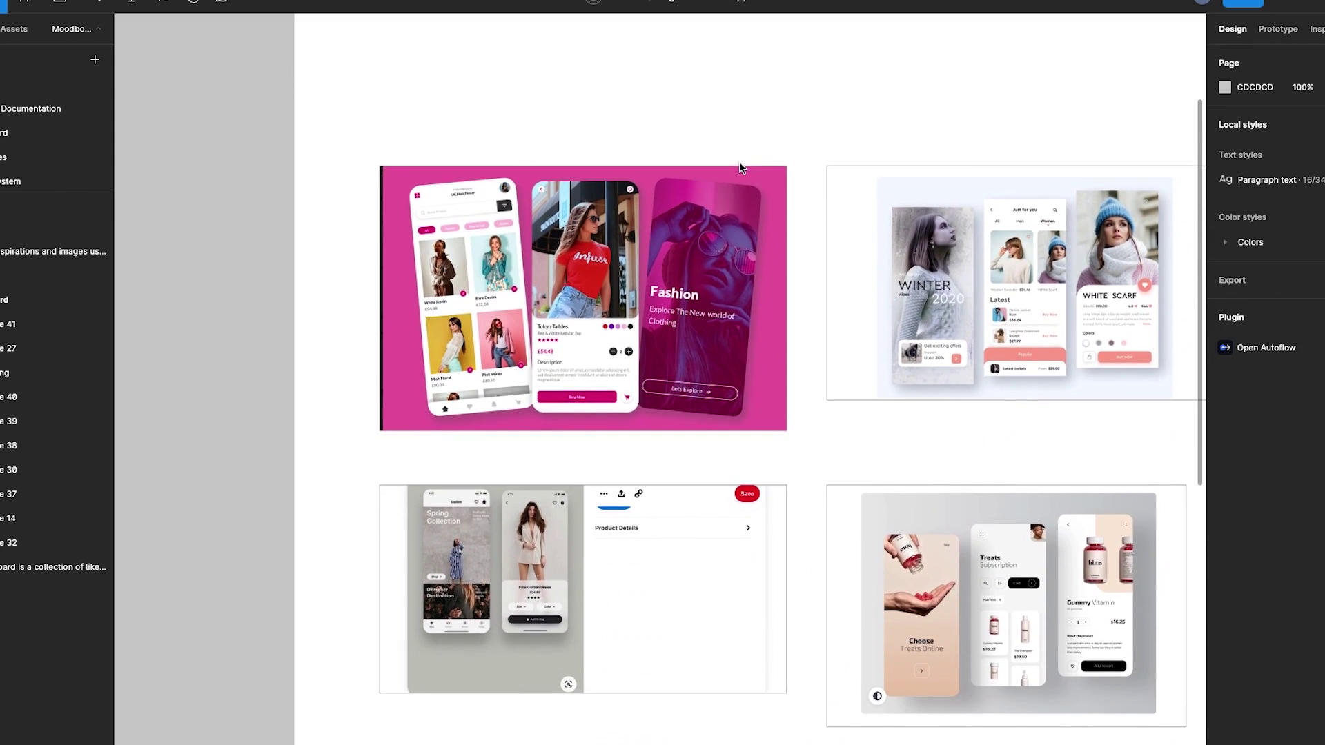
scroll(740, 168, "right", 5)
scroll(739, 166, "down", 5)
scroll(739, 166, "right", 6)
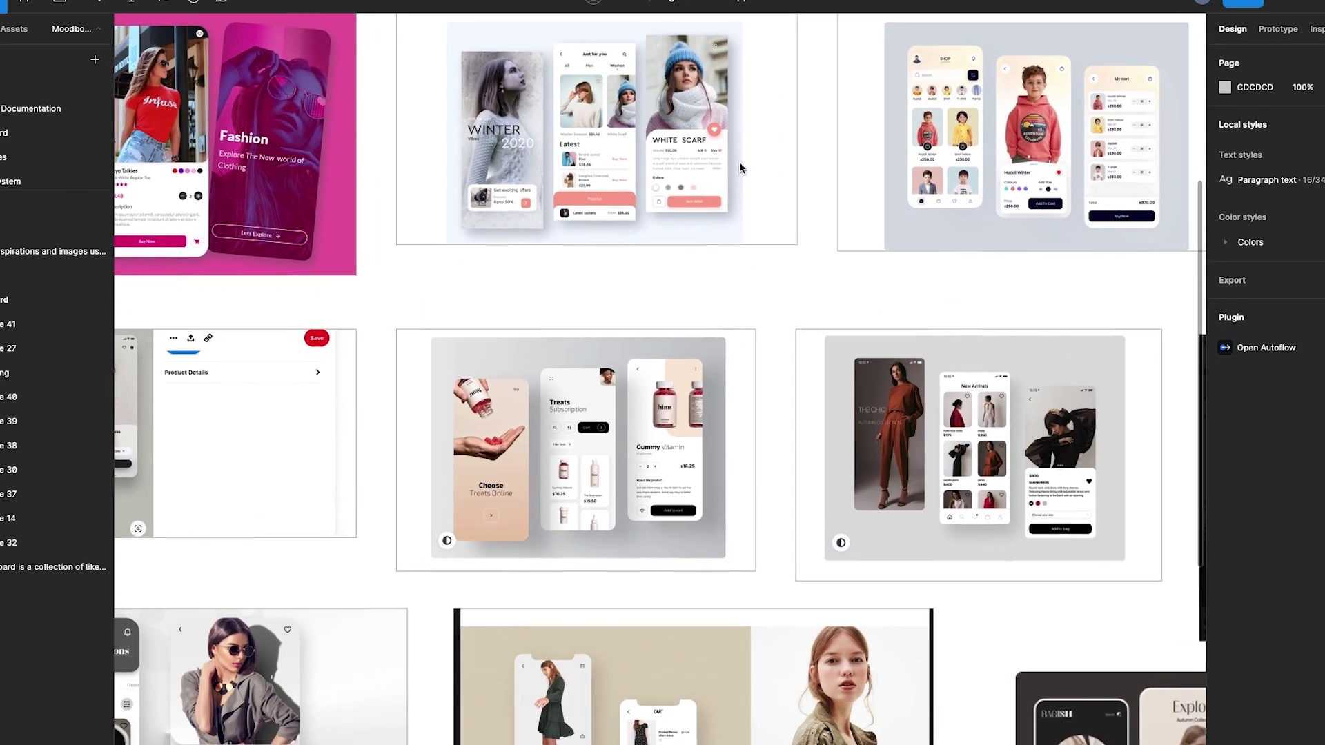
scroll(739, 167, "right", 12)
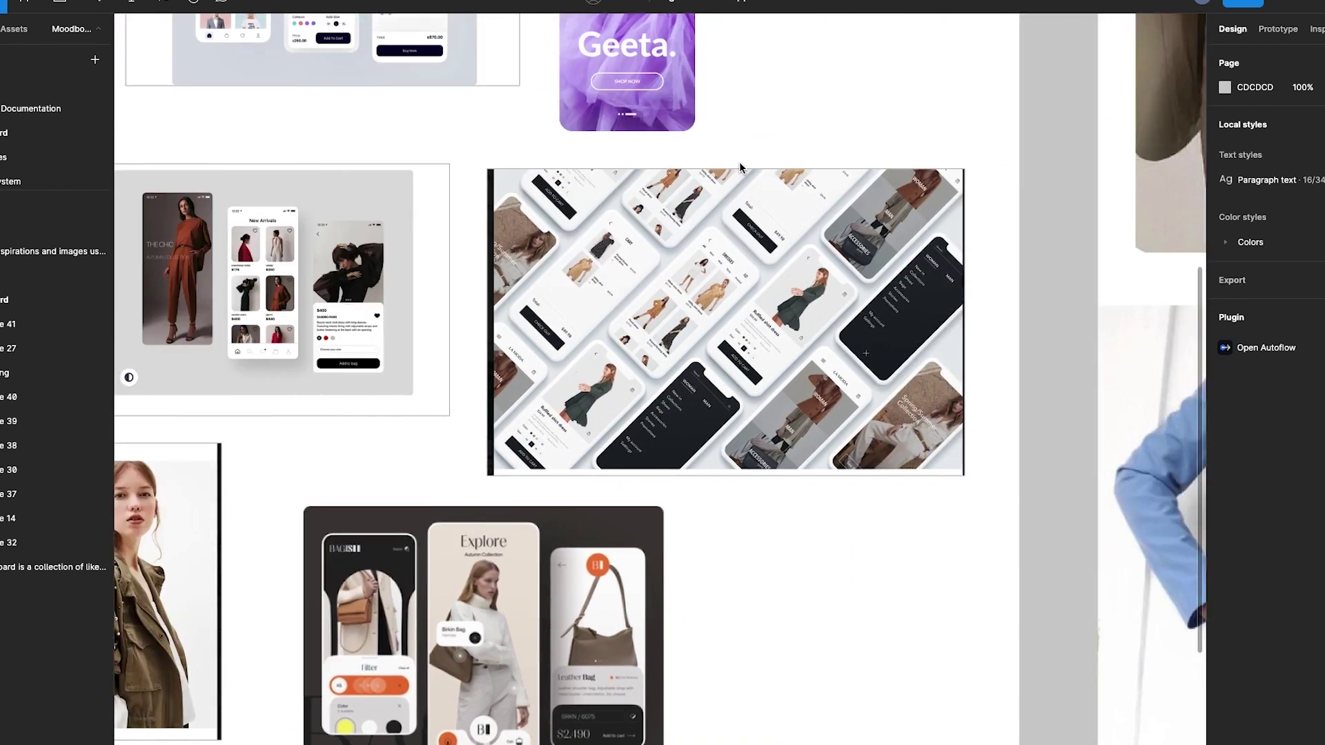
scroll(739, 166, "up", 5)
scroll(739, 166, "right", 10)
scroll(739, 167, "up", 3)
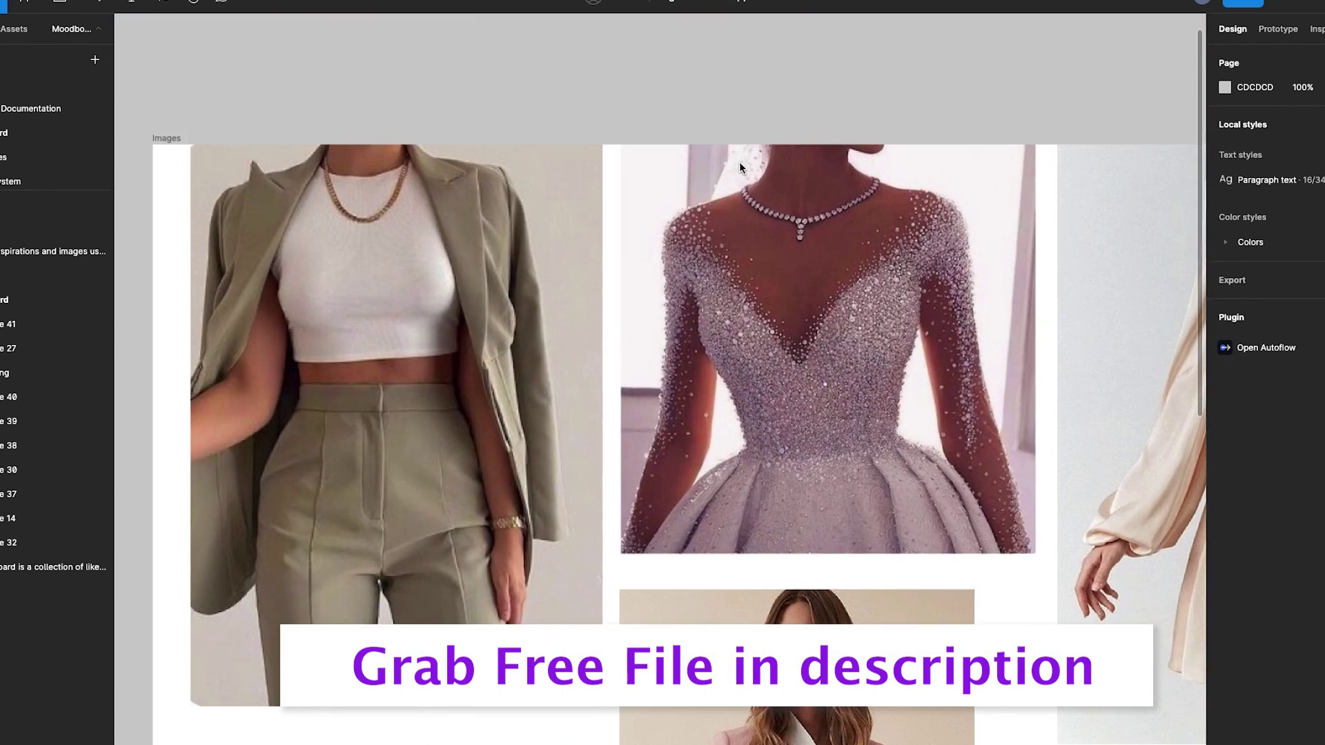
scroll(739, 166, "down", 6)
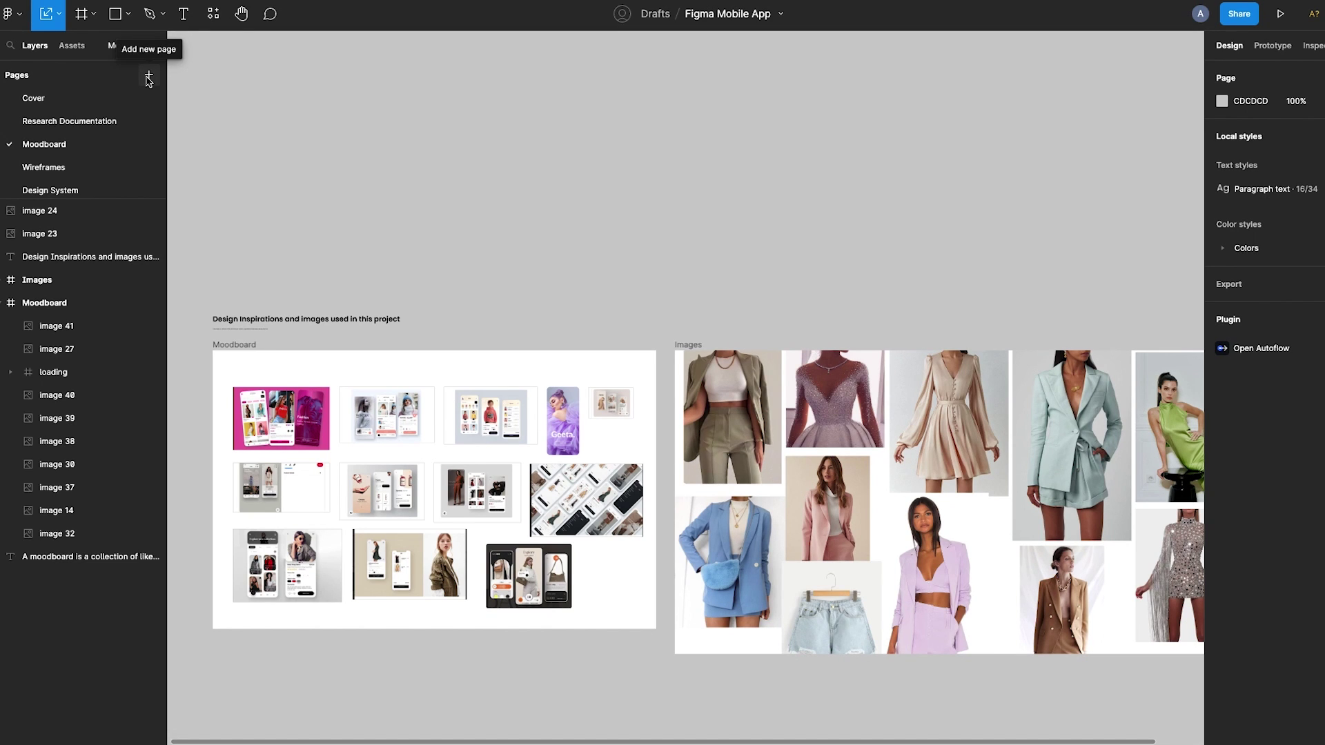
Add a new page to the file named Moodboard
left_click(149, 76)
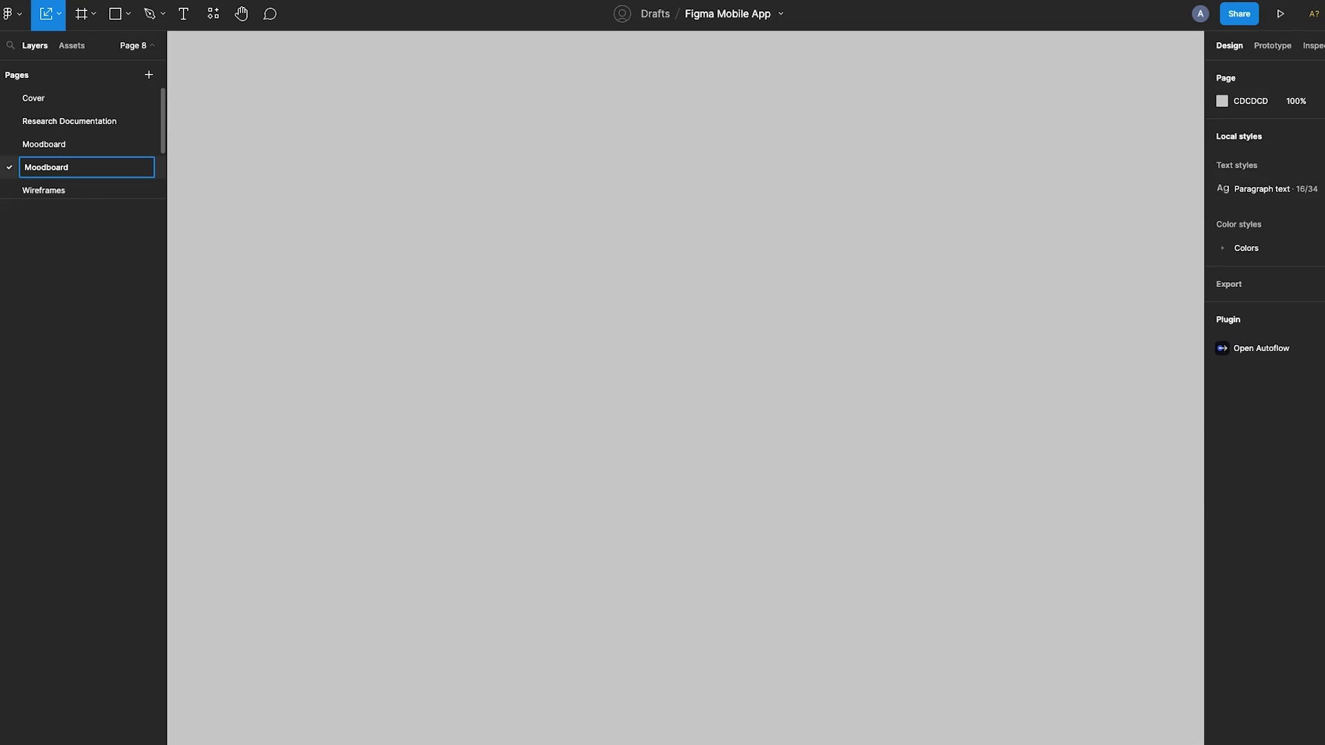
type("Moodboard")
key("Return")
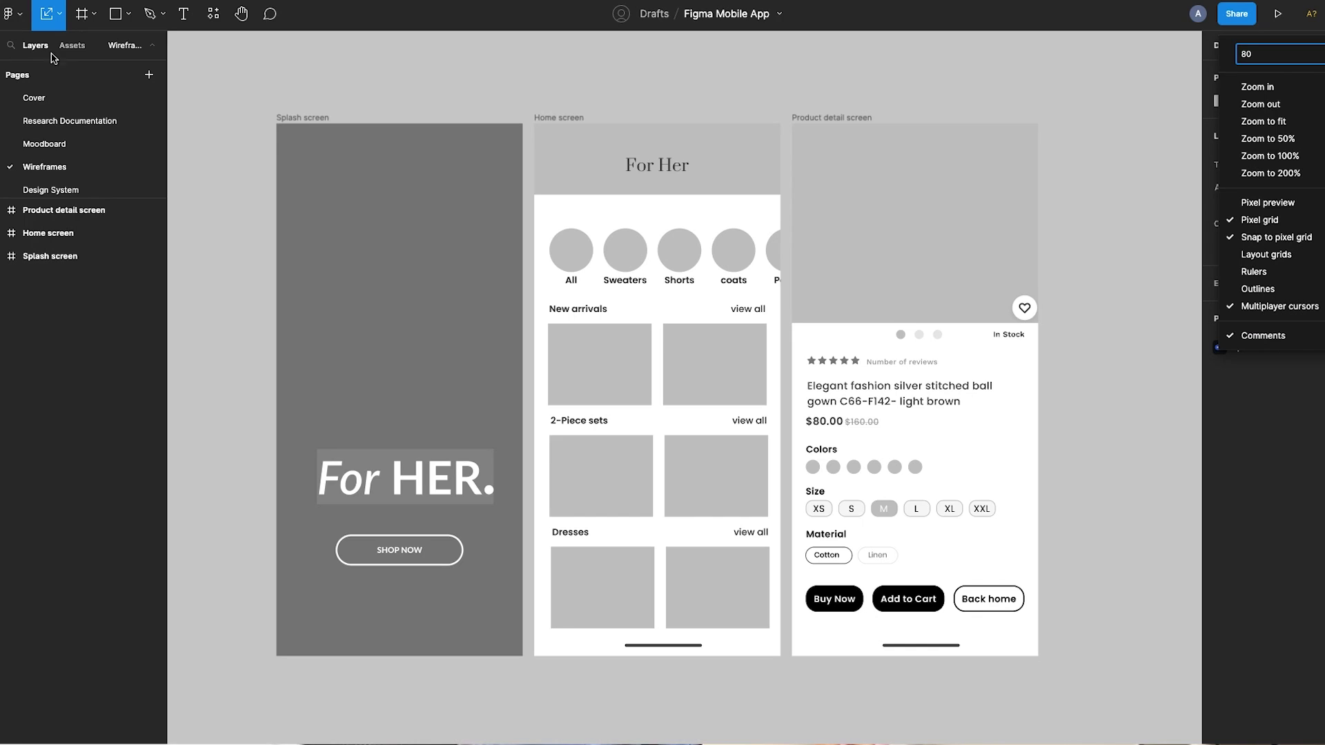
Dismiss the zoom menu and add another new page named Wireframes
key("Escape")
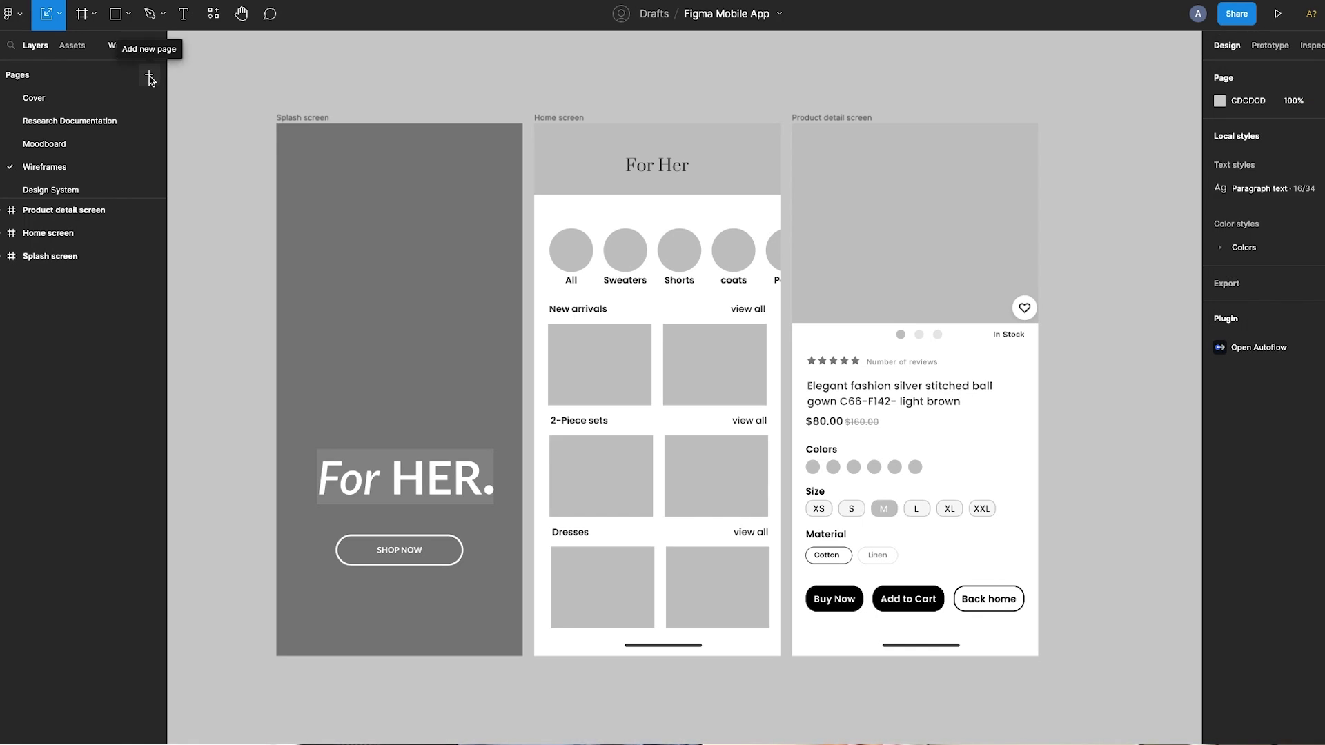
left_click(149, 76)
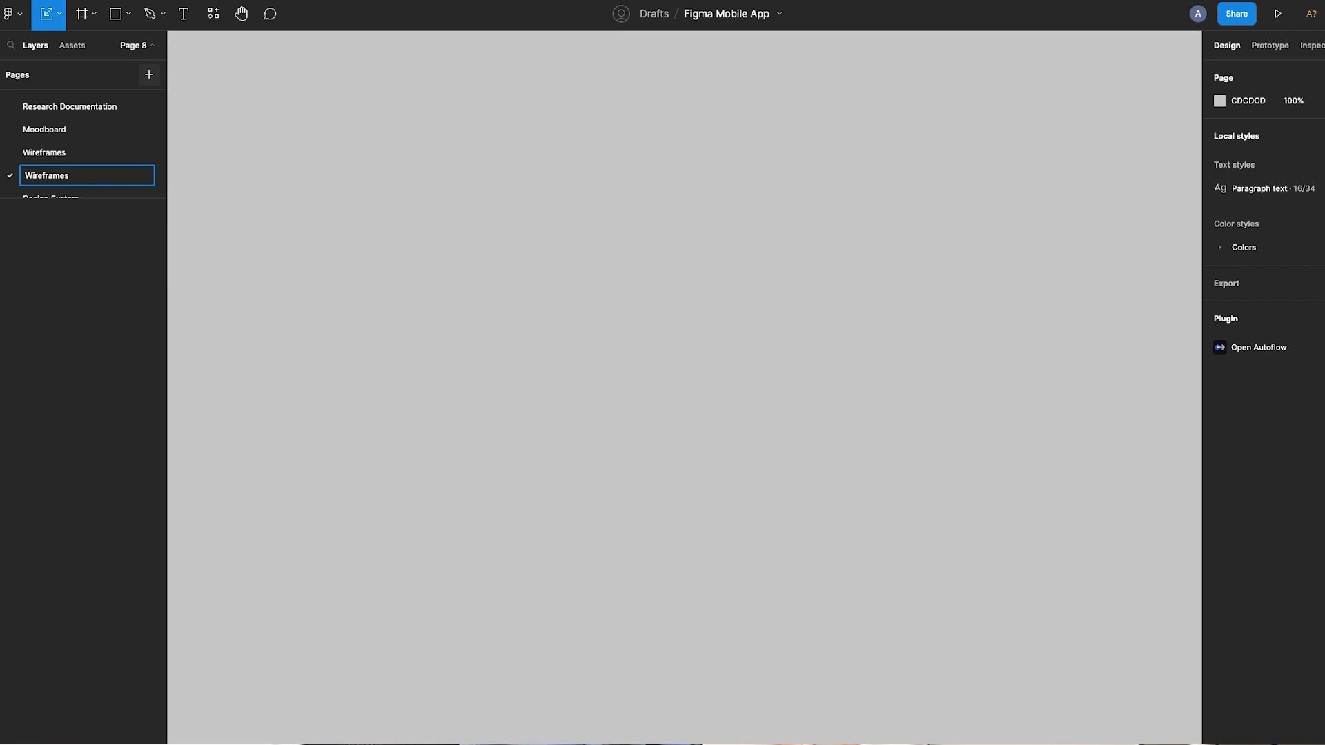
key("Return")
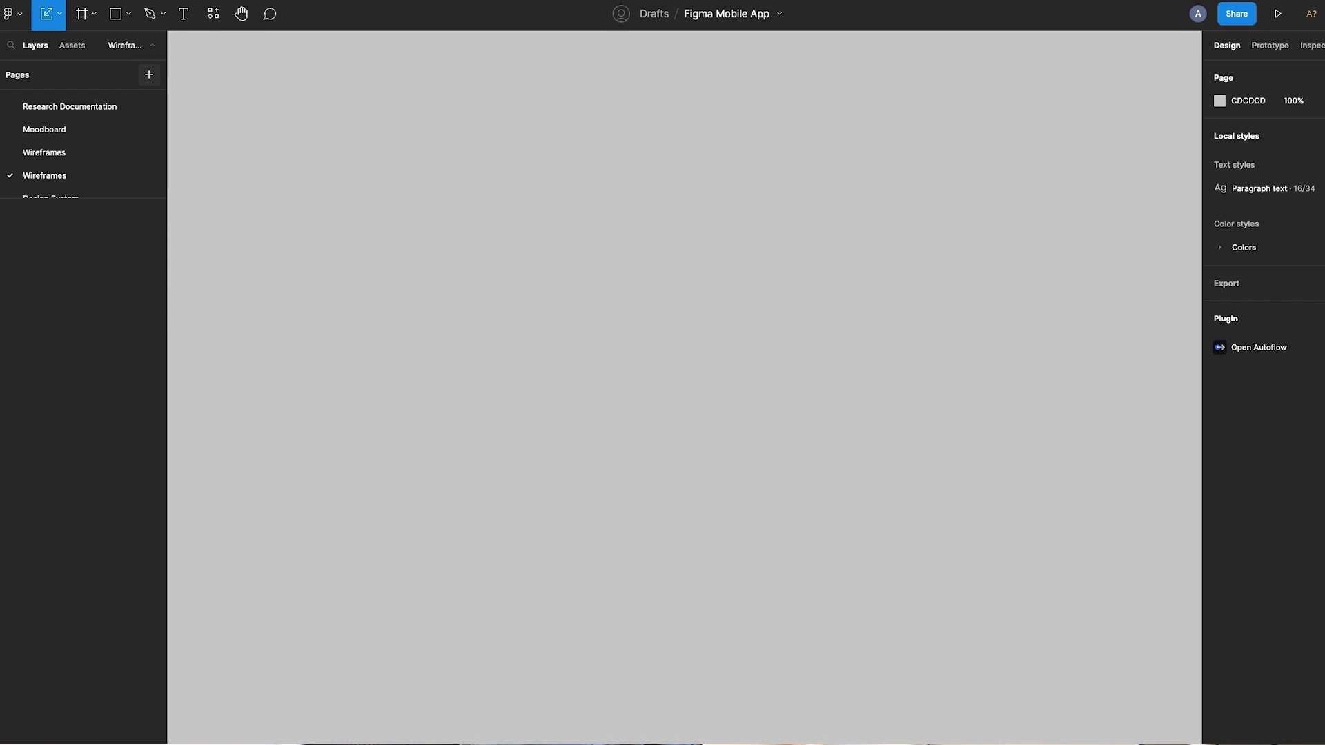
Delete the duplicate empty Wireframes page, then review the Splash, Home and Product detail wireframes
right_click(42, 181)
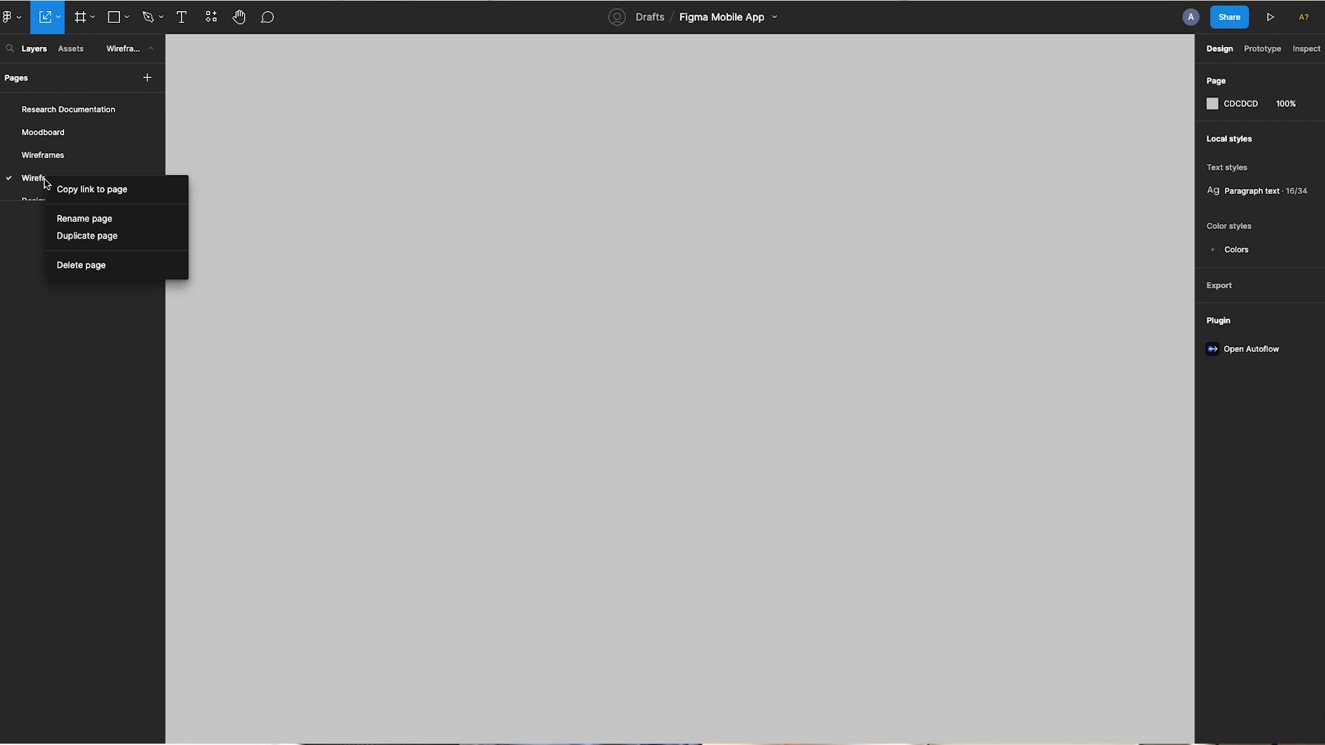
left_click(97, 270)
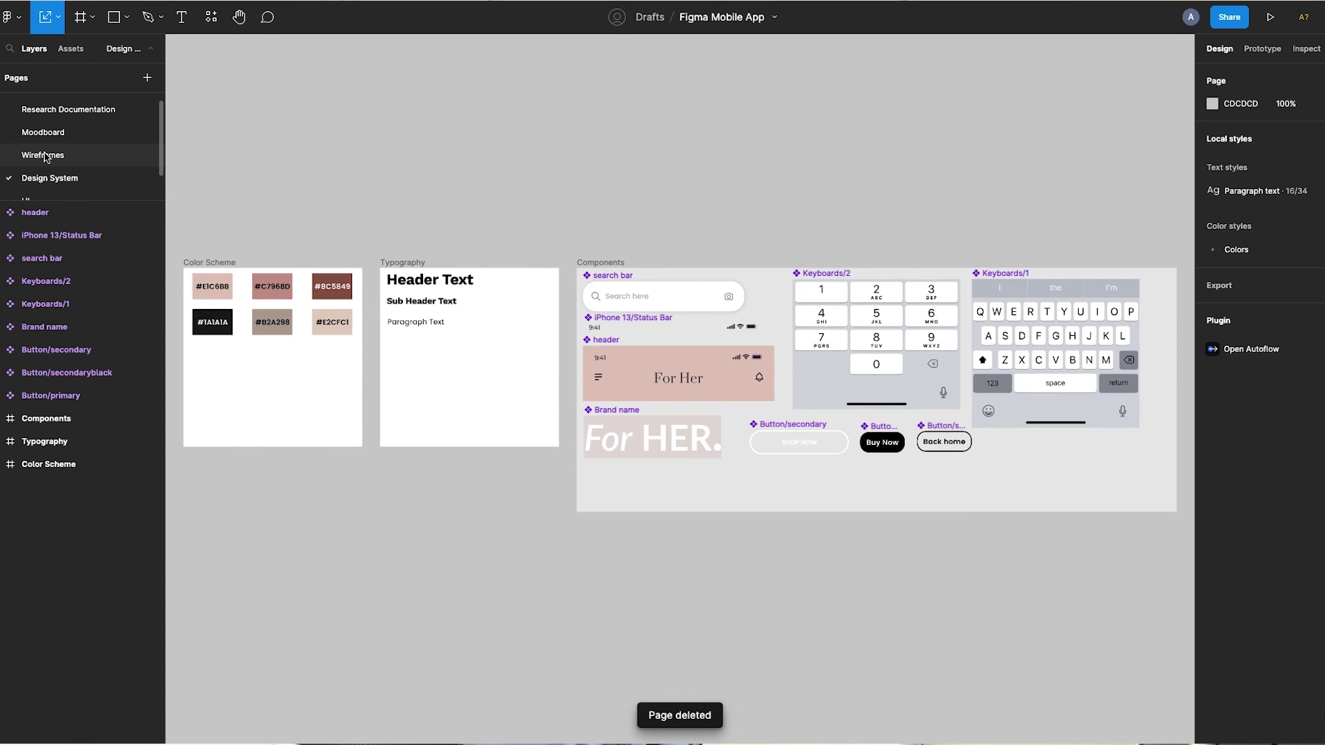
left_click(45, 157)
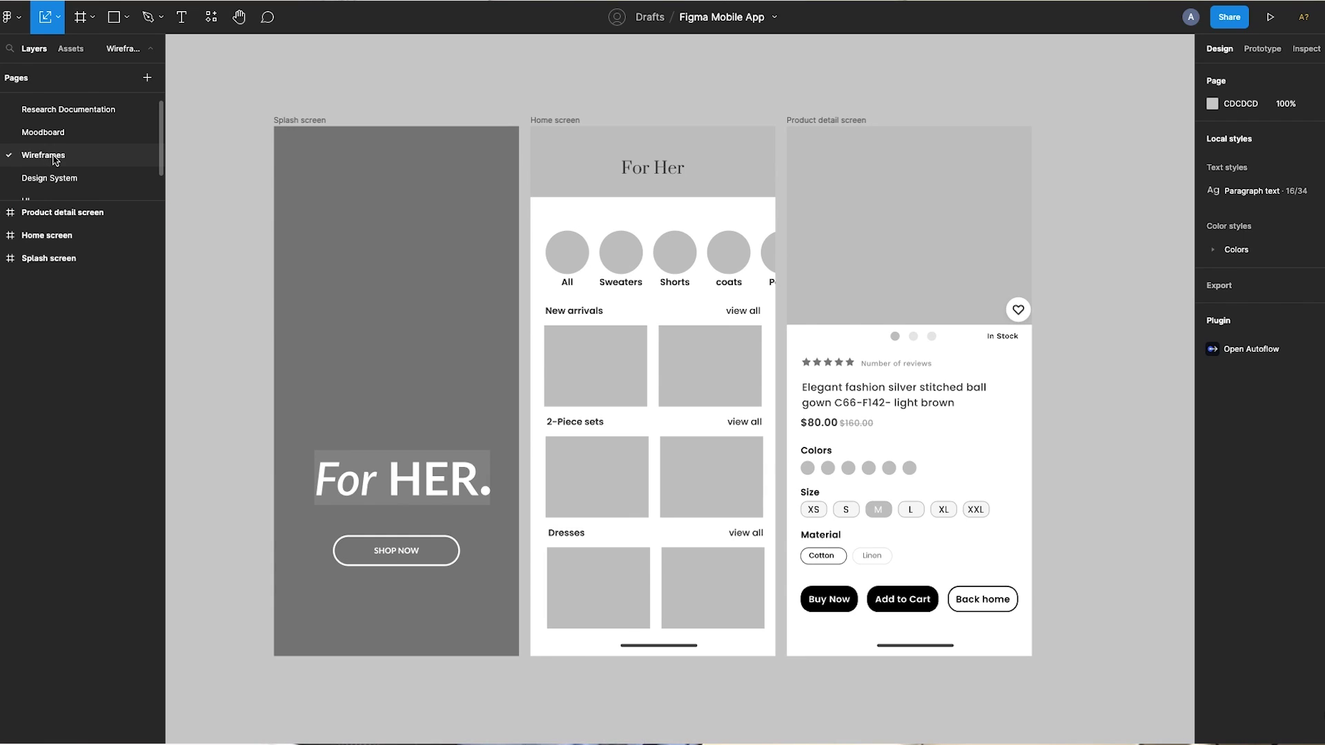
left_click(300, 121)
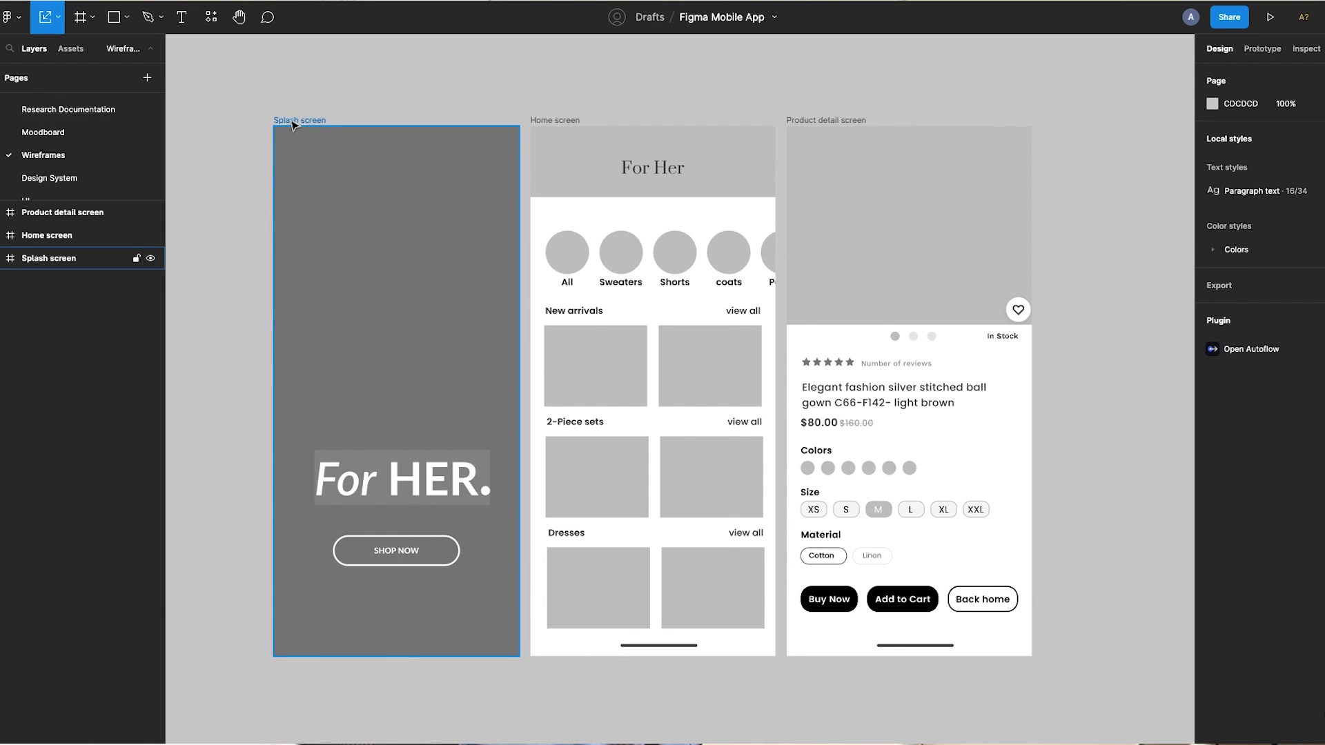
left_click(564, 123)
left_click(818, 122)
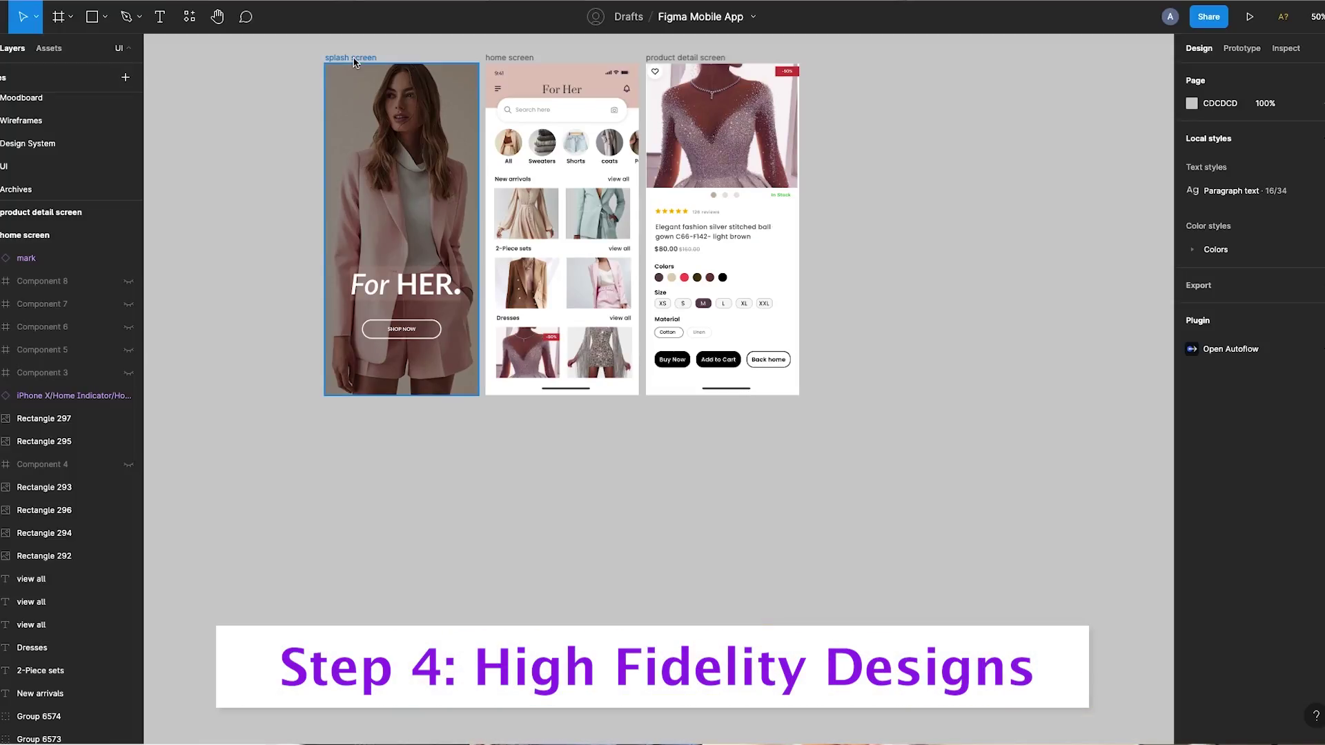
Add an iPhone 14 Plus frame below the splash screen and name it 'Splash screen'
key("Escape")
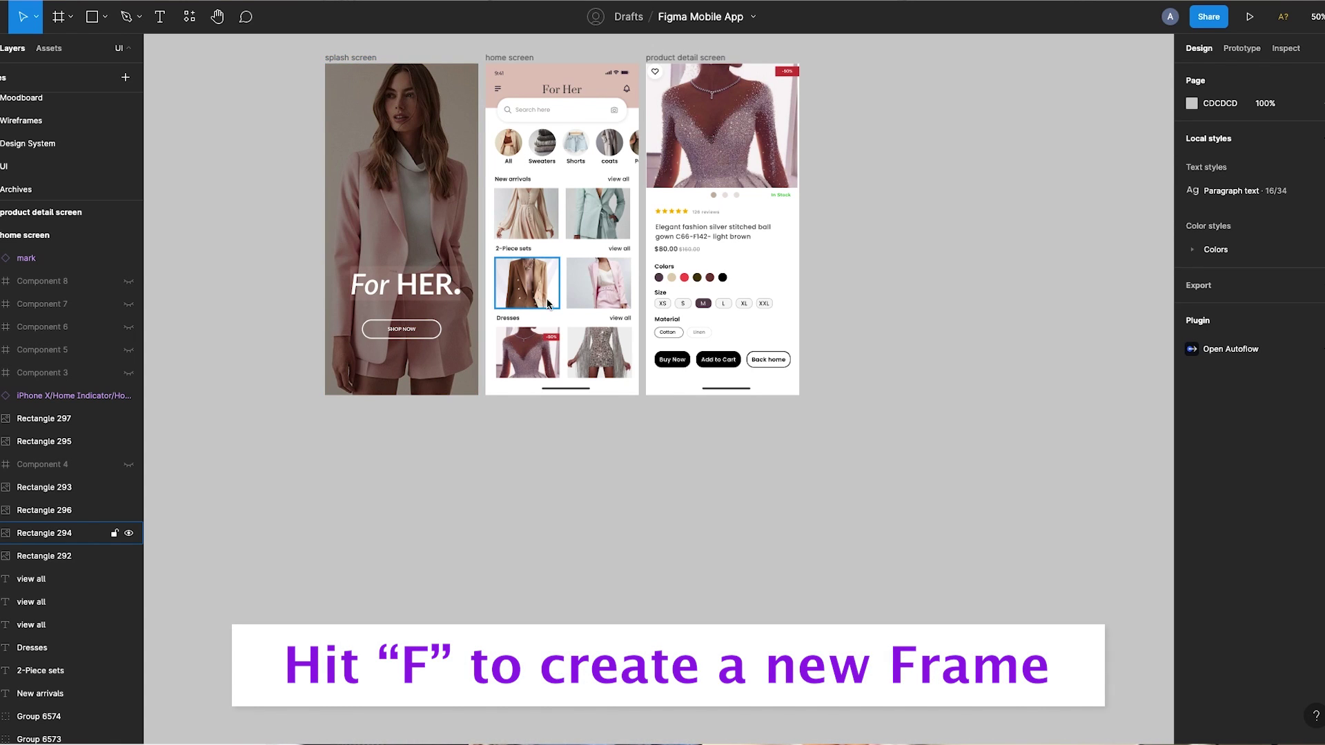
key("f")
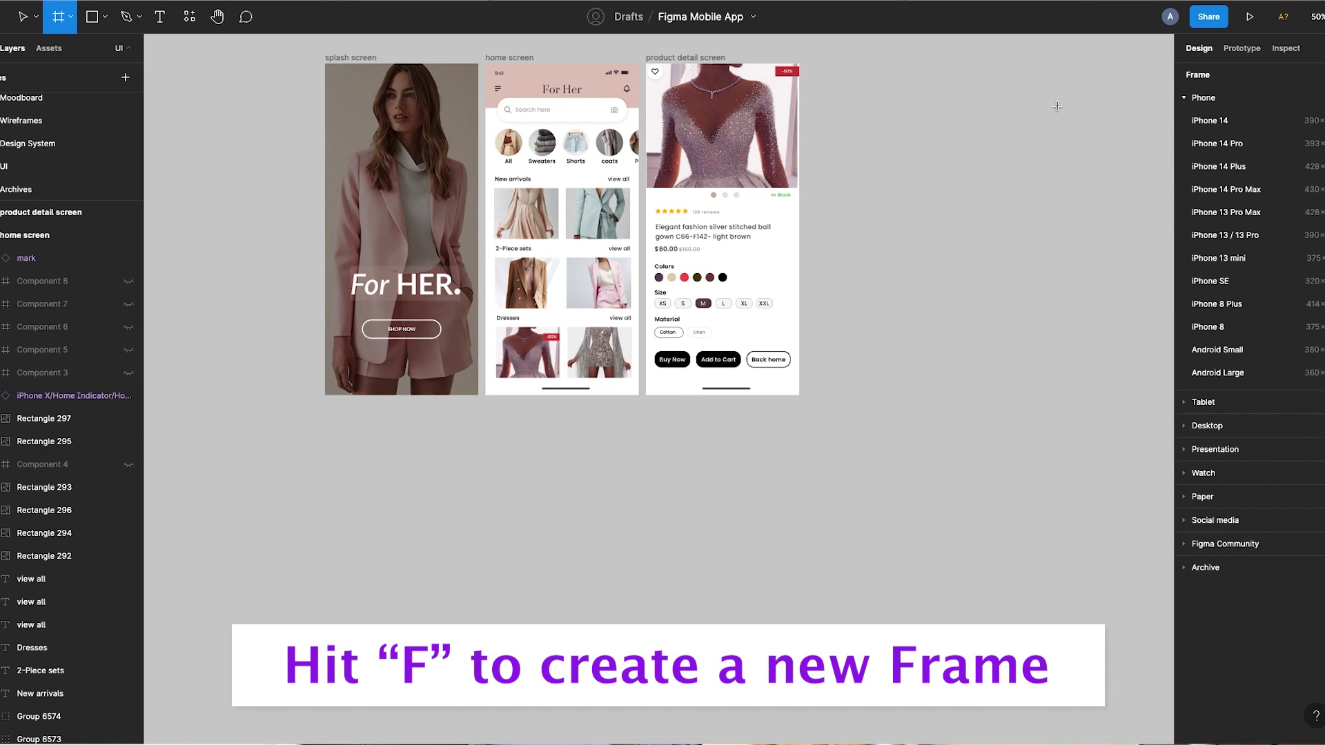
left_click(1219, 167)
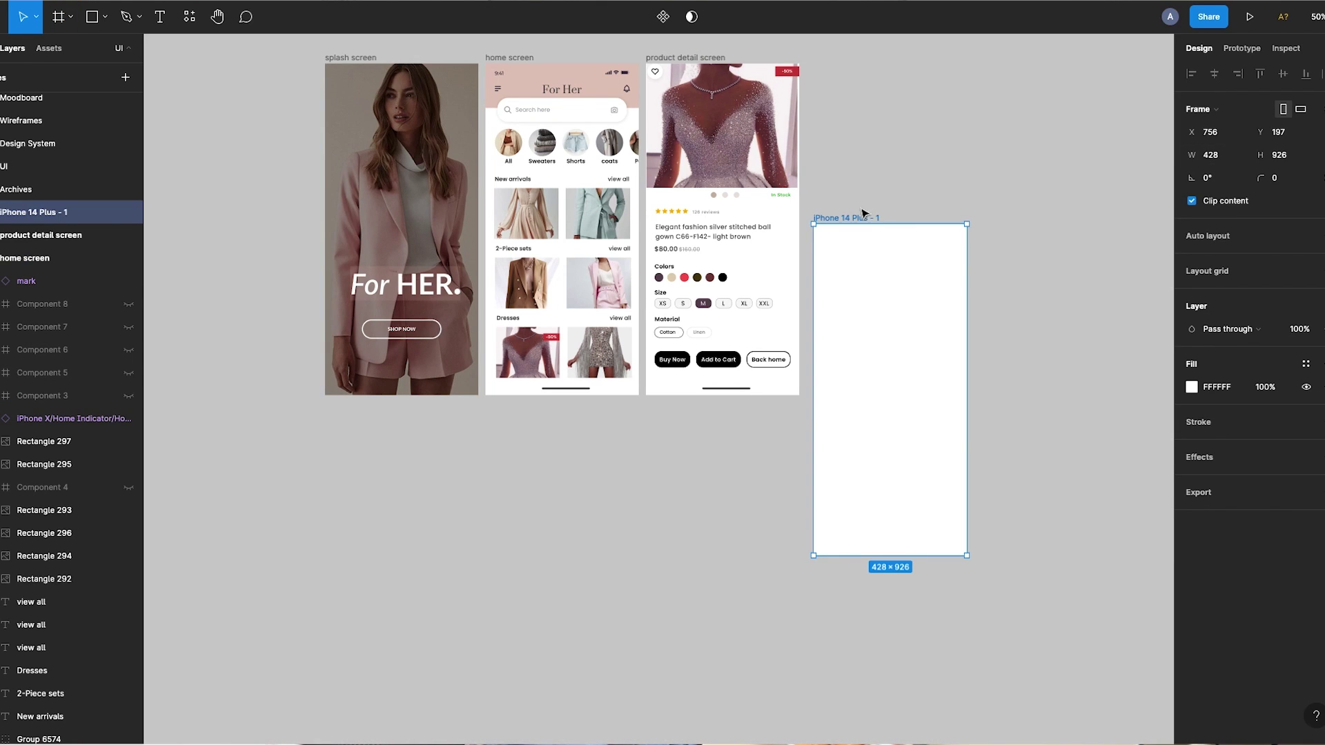
left_click_drag(860, 221, 367, 410)
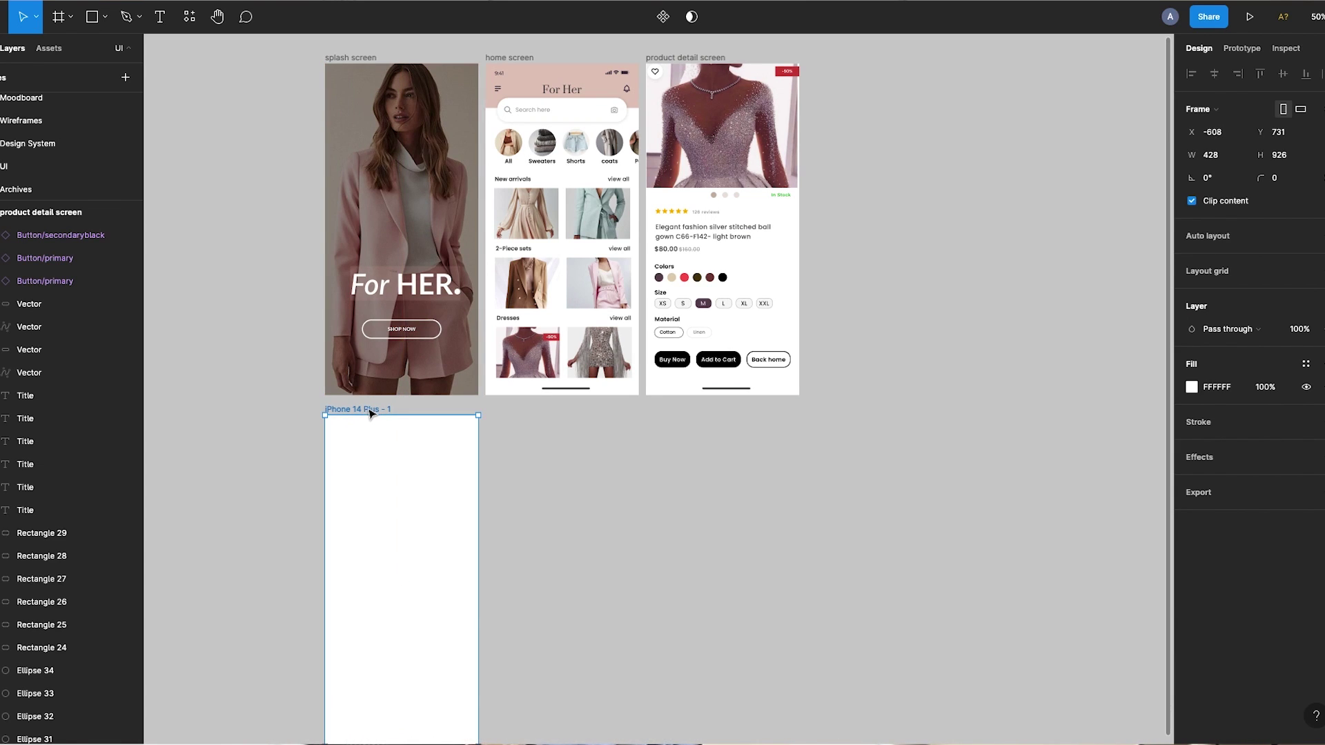
double_click(367, 409)
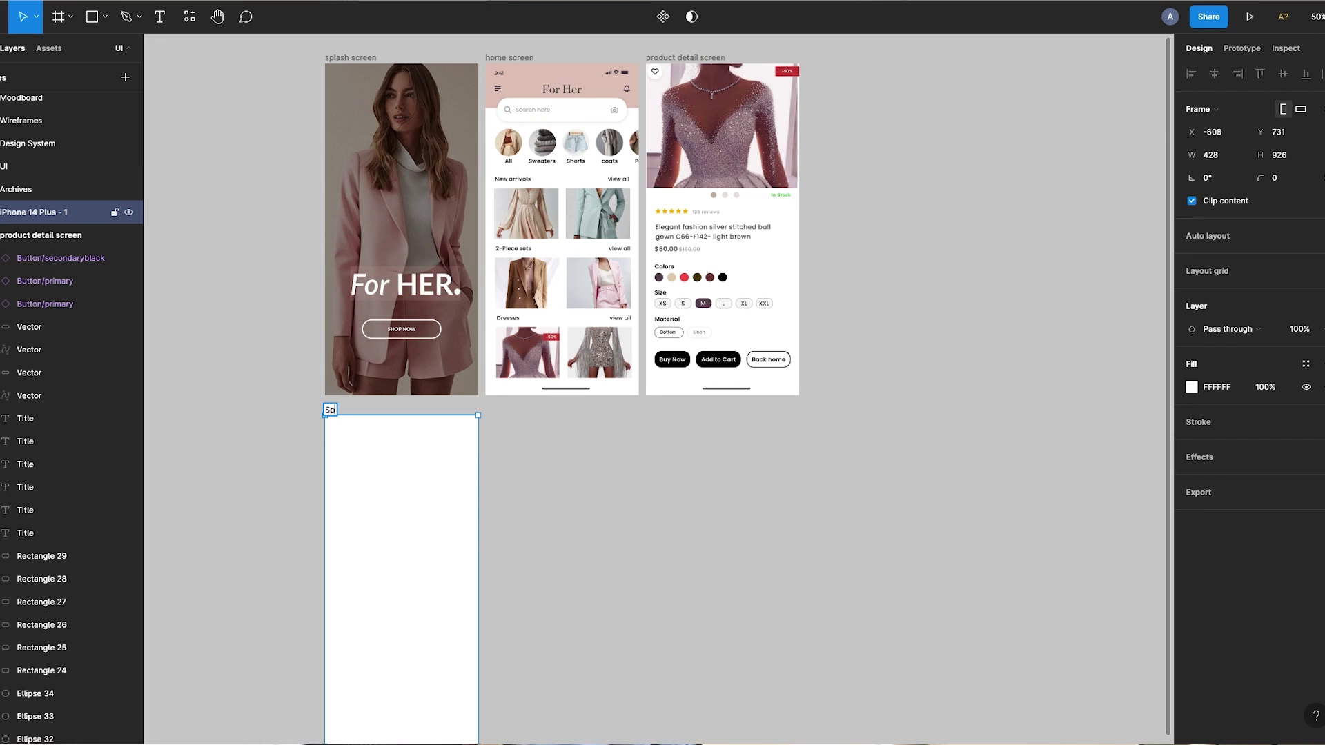
type("Splash screen")
left_click(530, 452)
scroll(529, 452, "down", 2)
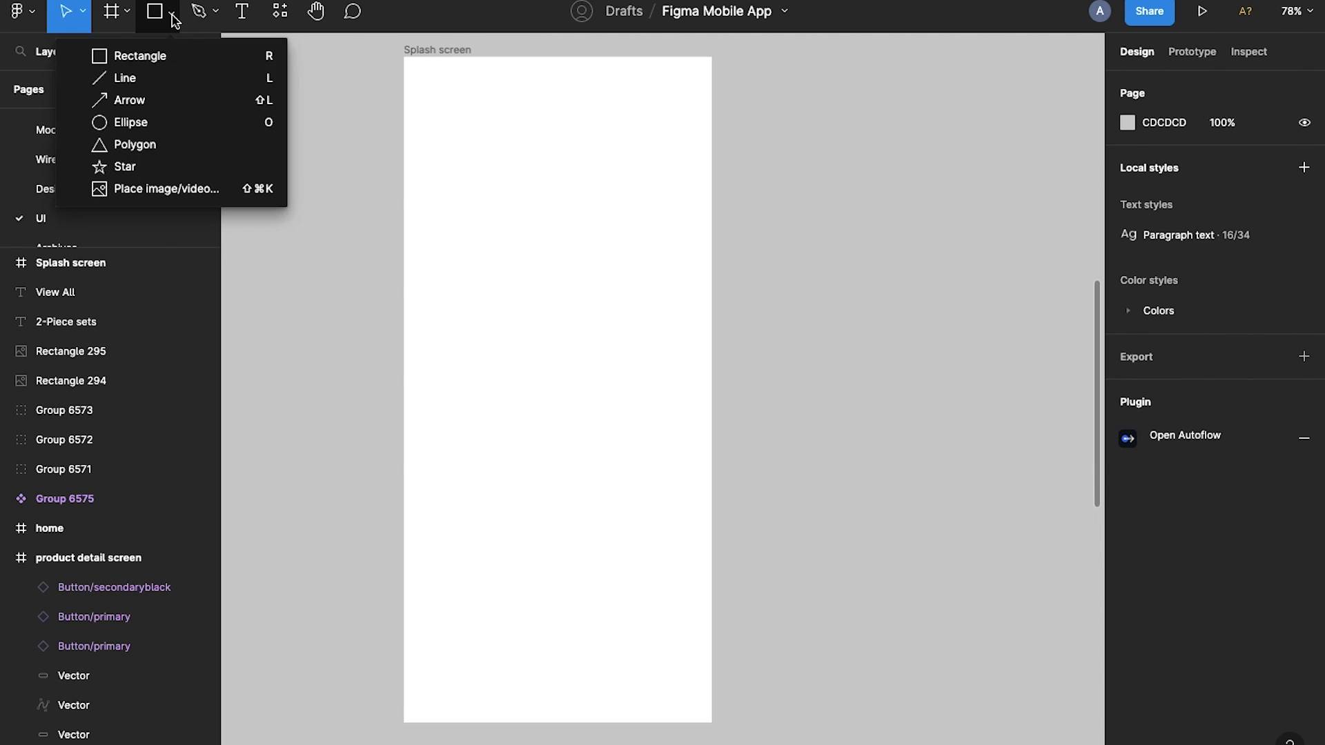
Draw a rectangle covering the Splash screen frame and change its fill from Solid to Image
left_click(153, 56)
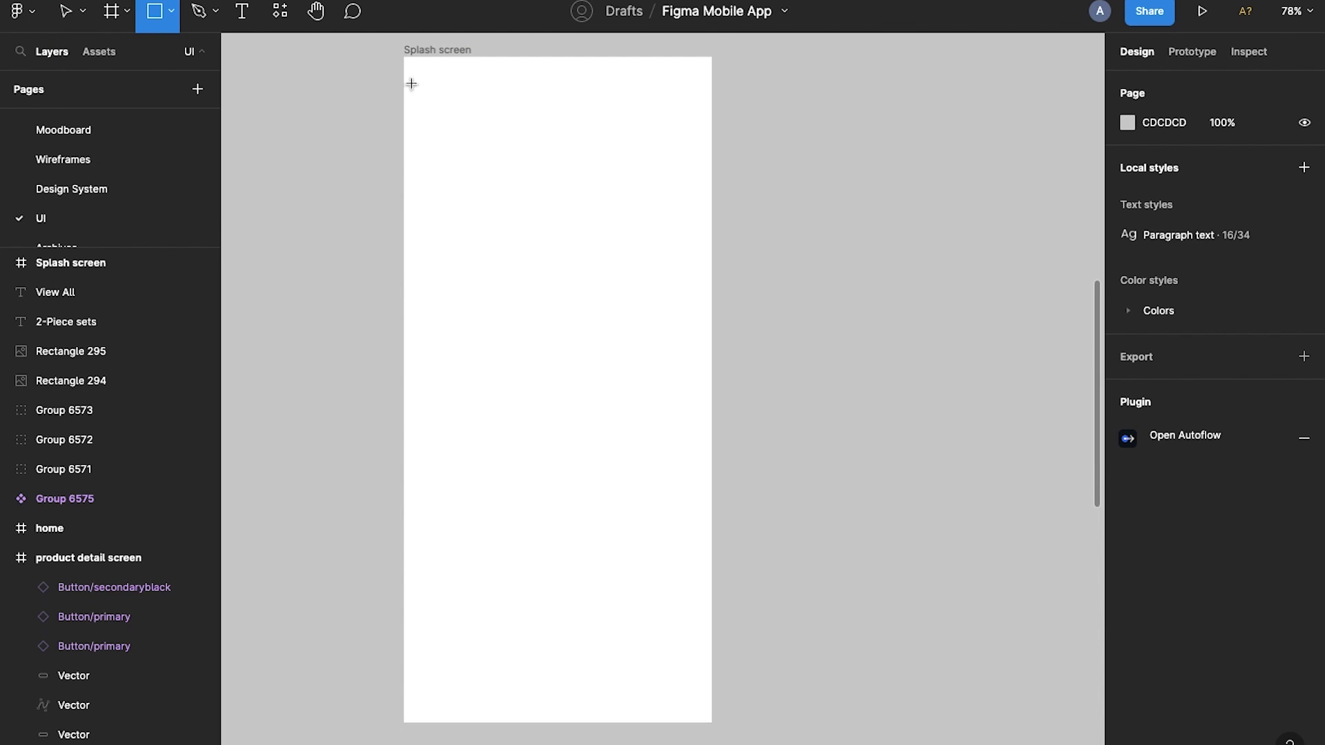
mouse_move(405, 57)
left_mouse_down()
mouse_move(636, 434)
mouse_move(706, 614)
mouse_move(714, 719)
left_mouse_up()
left_click(1129, 458)
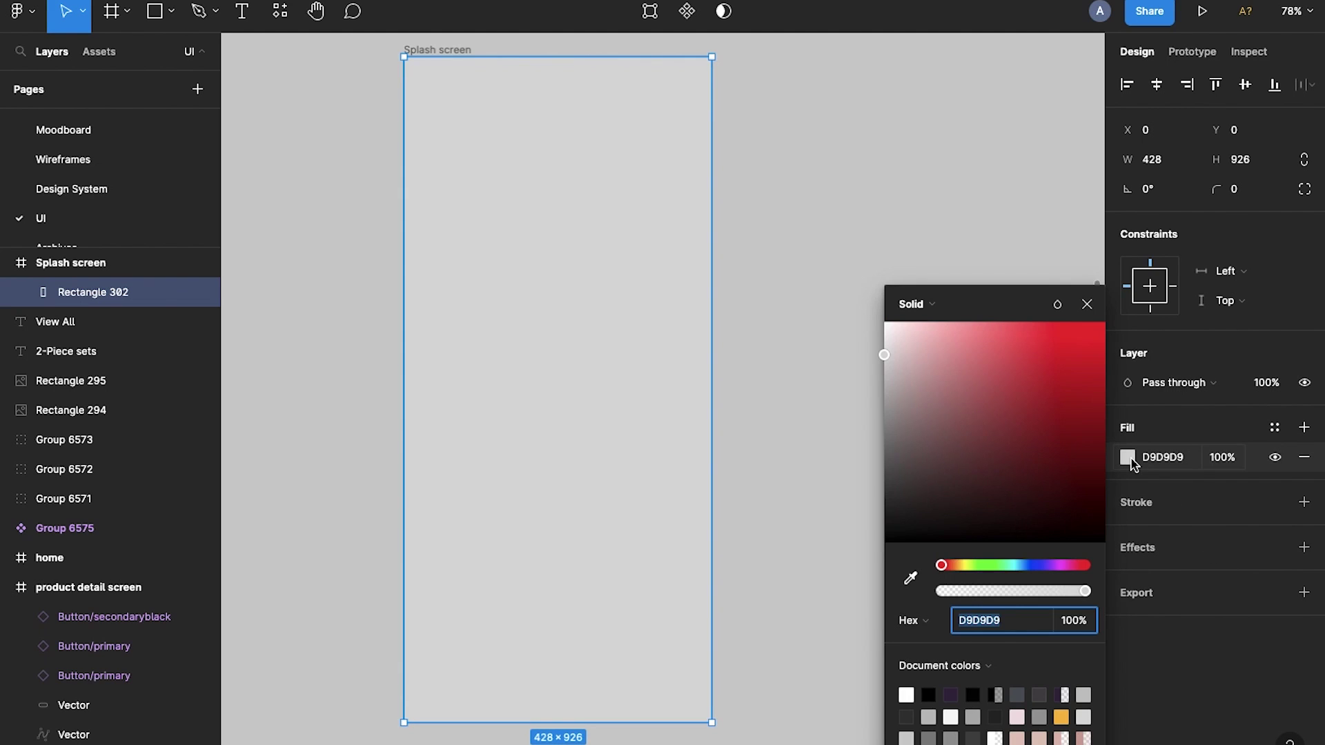
left_click(932, 315)
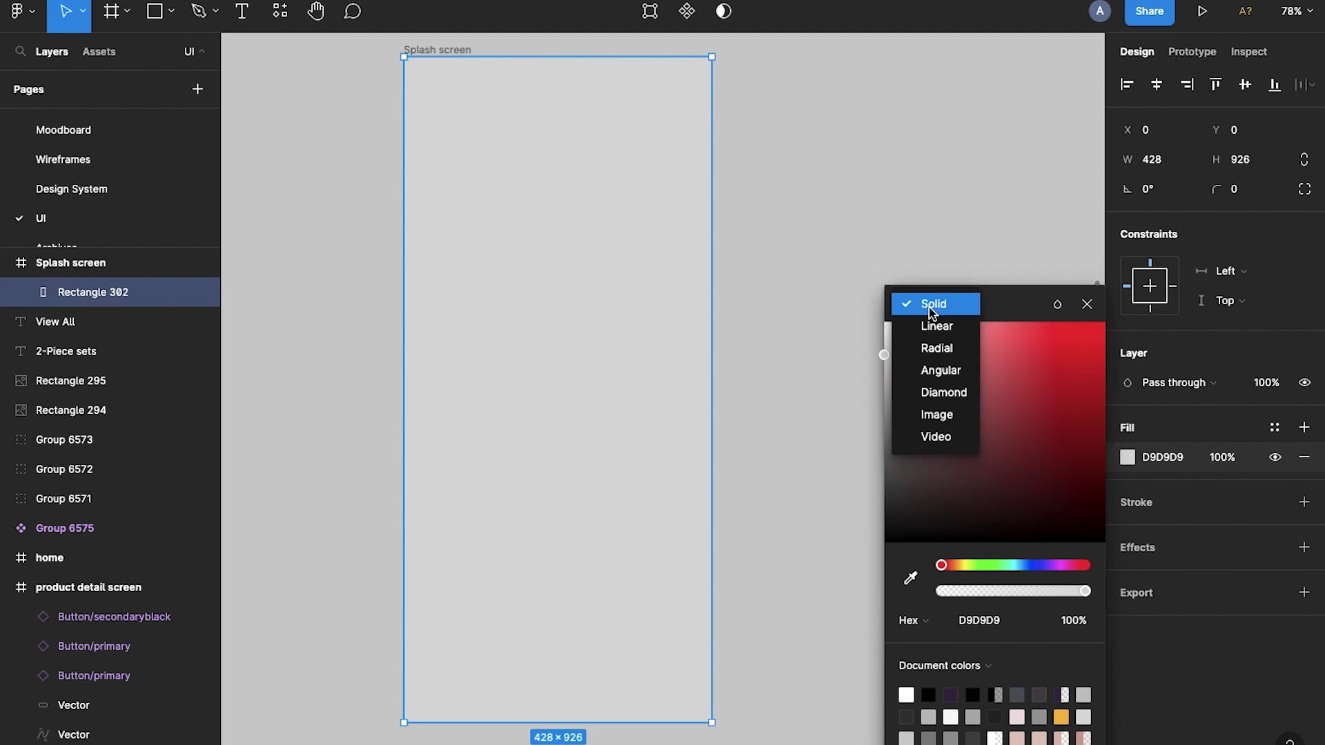
left_click(949, 418)
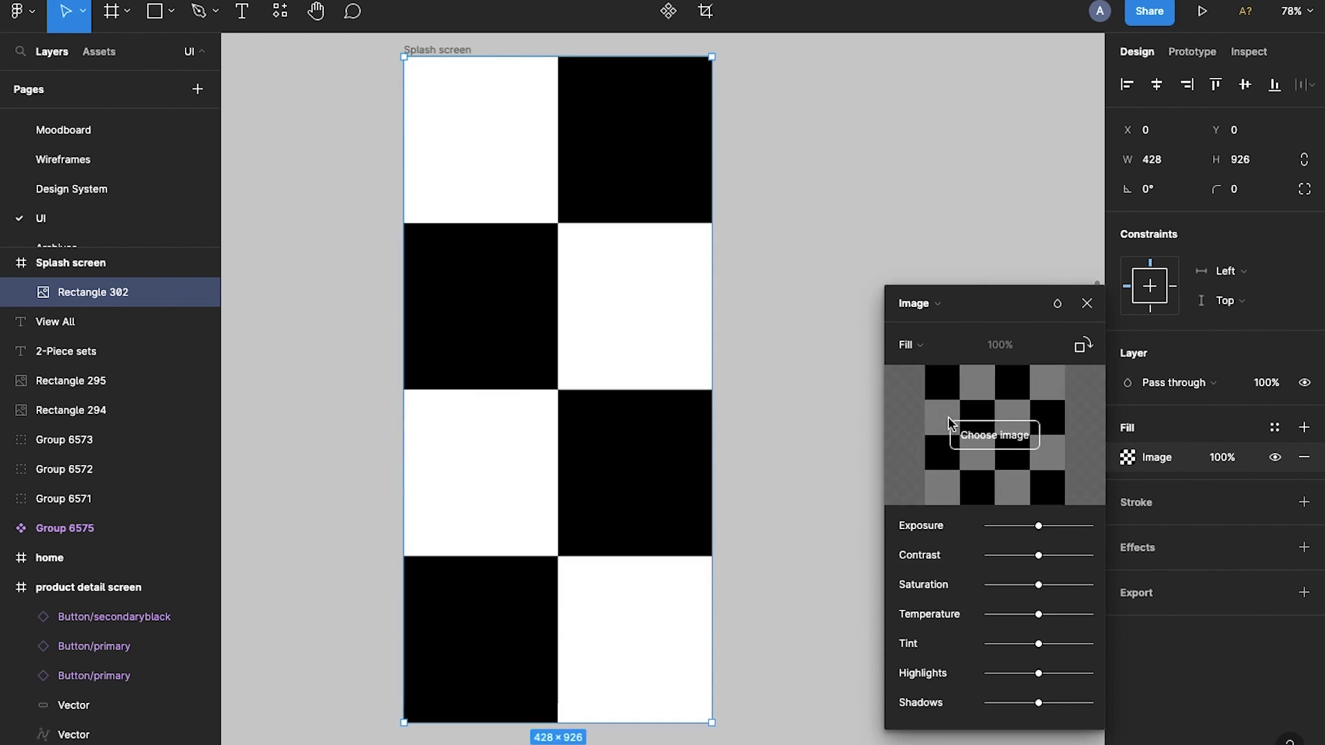
Fill the rectangle with img1.png, the photo of a woman in a pink suit
left_click(997, 447)
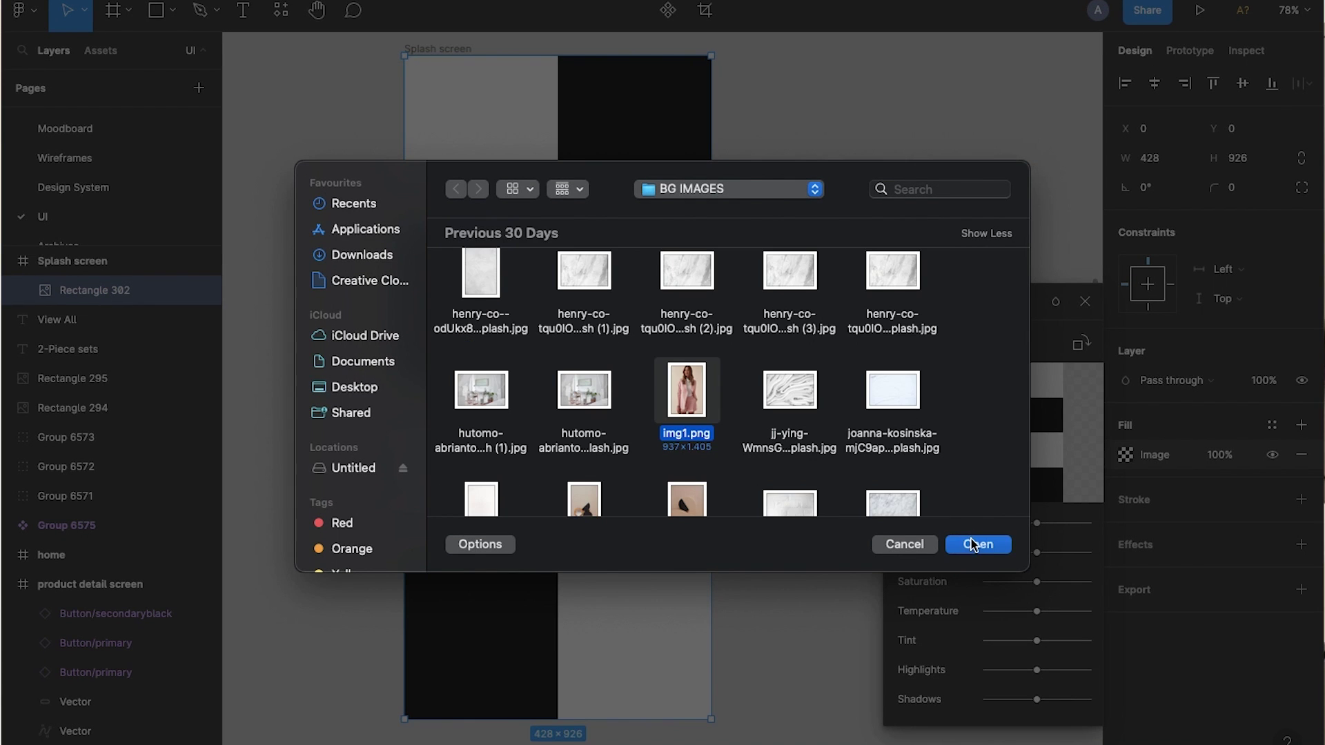
left_click(976, 545)
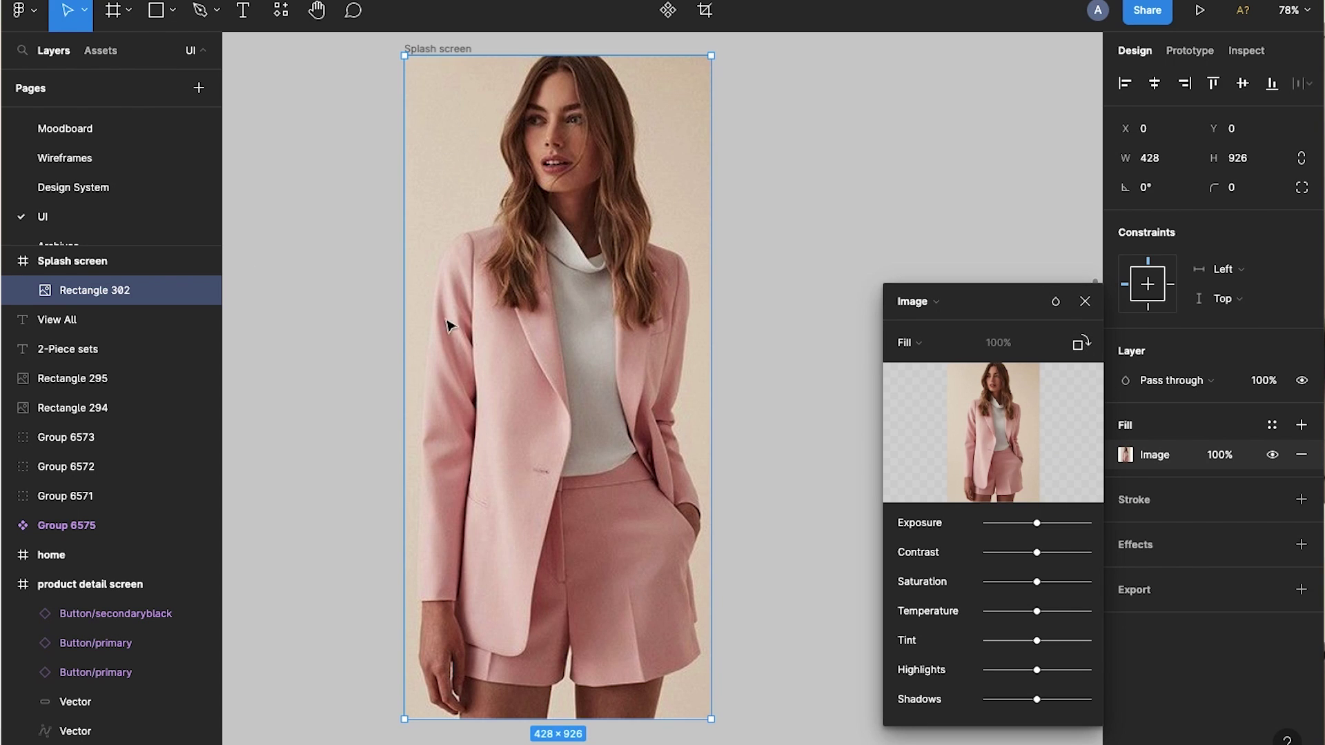
mouse_move(940, 423)
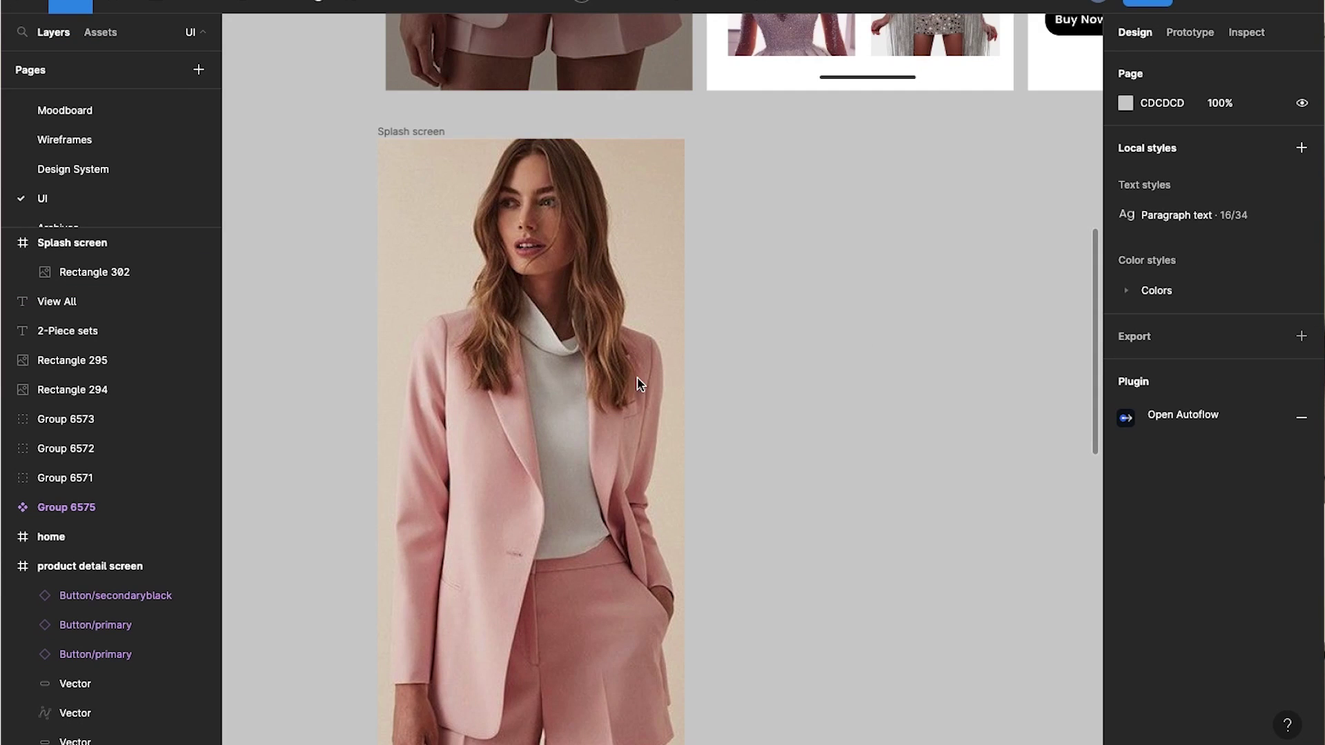
Select the splash photo rectangle and drag its image contrast slightly lower
left_click(73, 261)
left_click(95, 290)
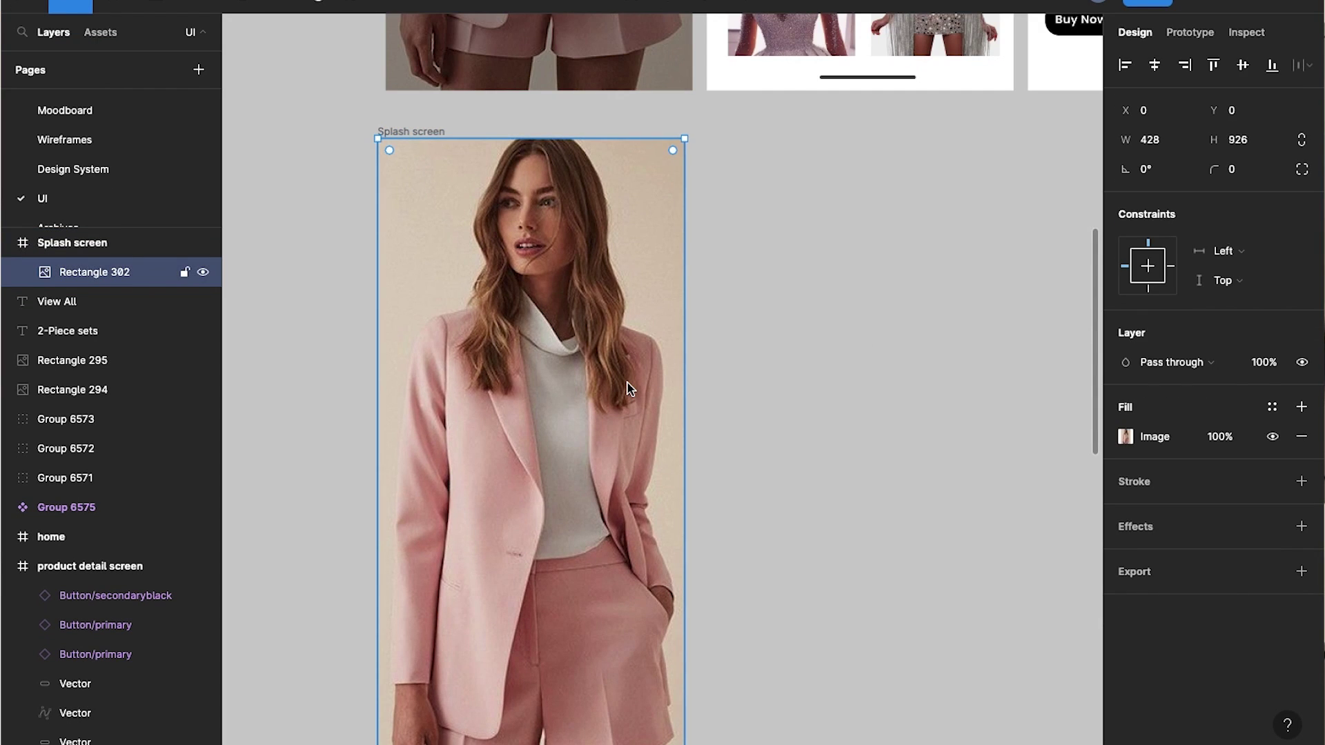
left_click(1127, 437)
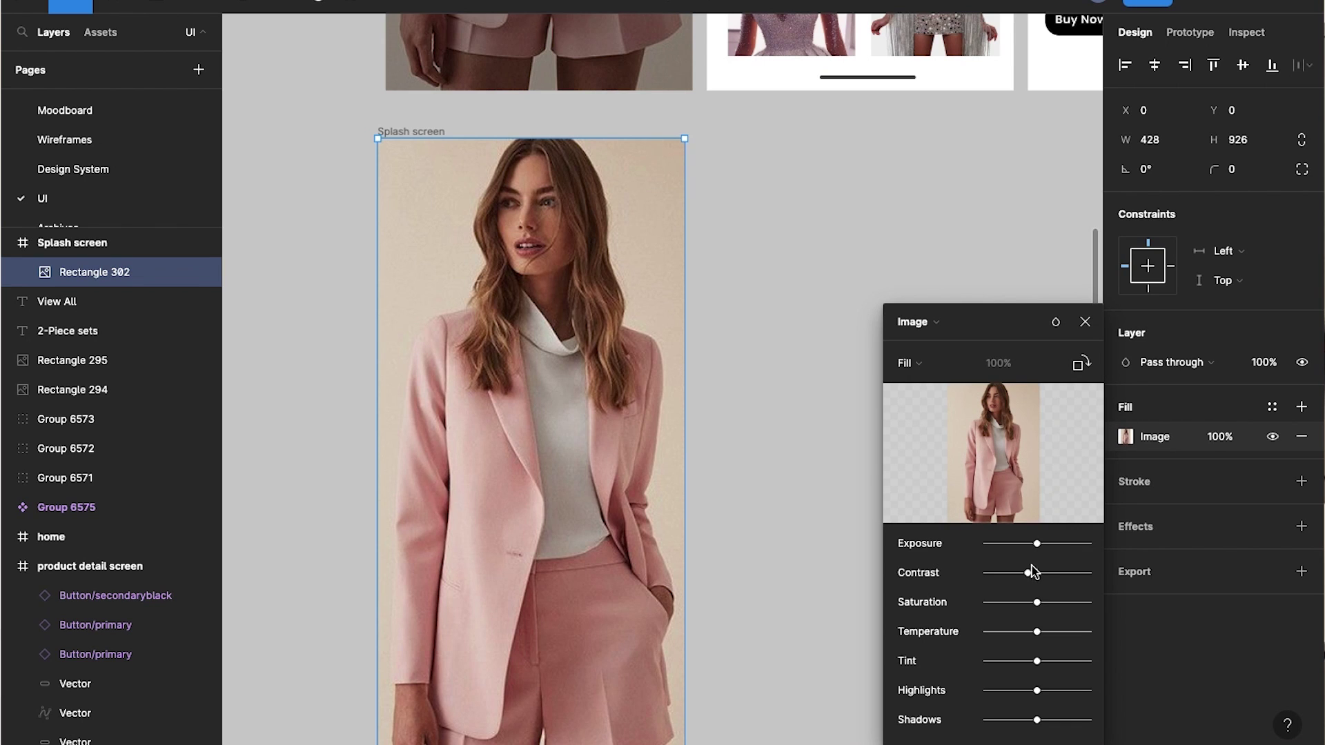
left_click_drag(1031, 576, 1025, 547)
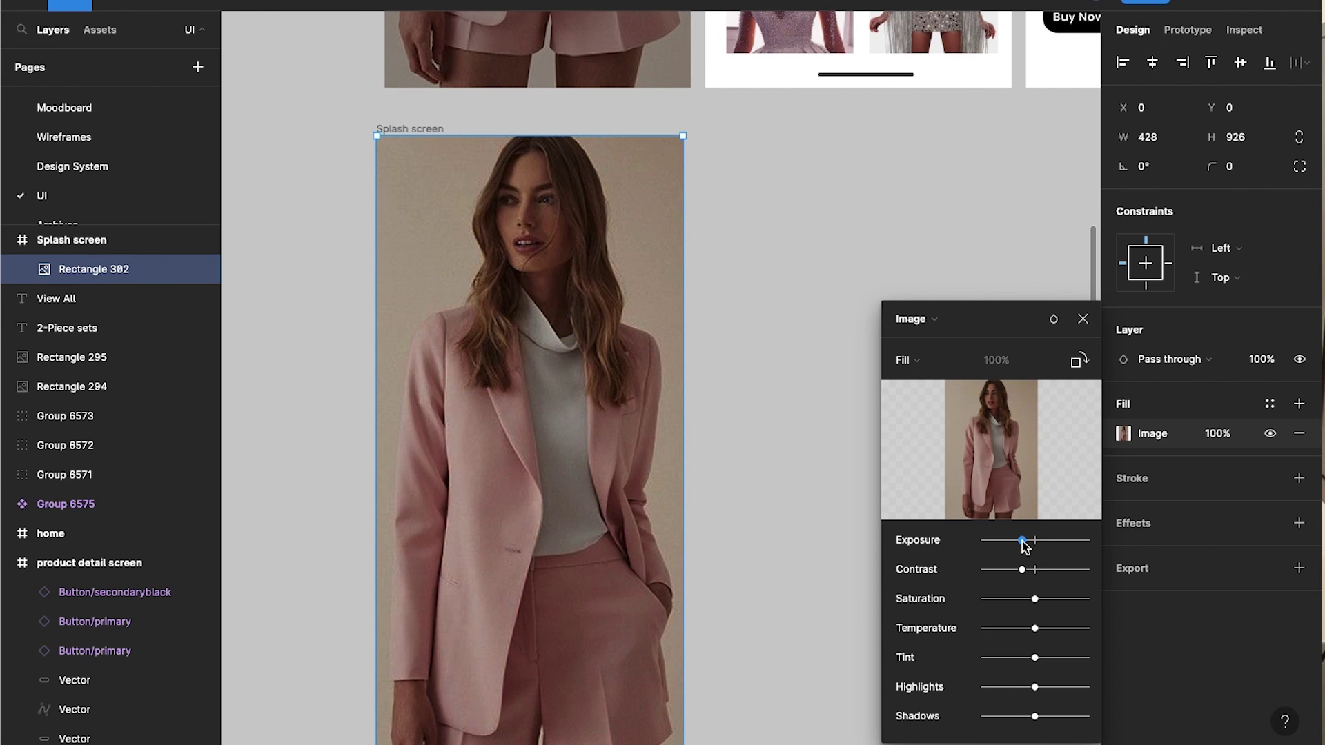
Undo the photo's earlier exposure change and close the image adjustments
left_click(1083, 319)
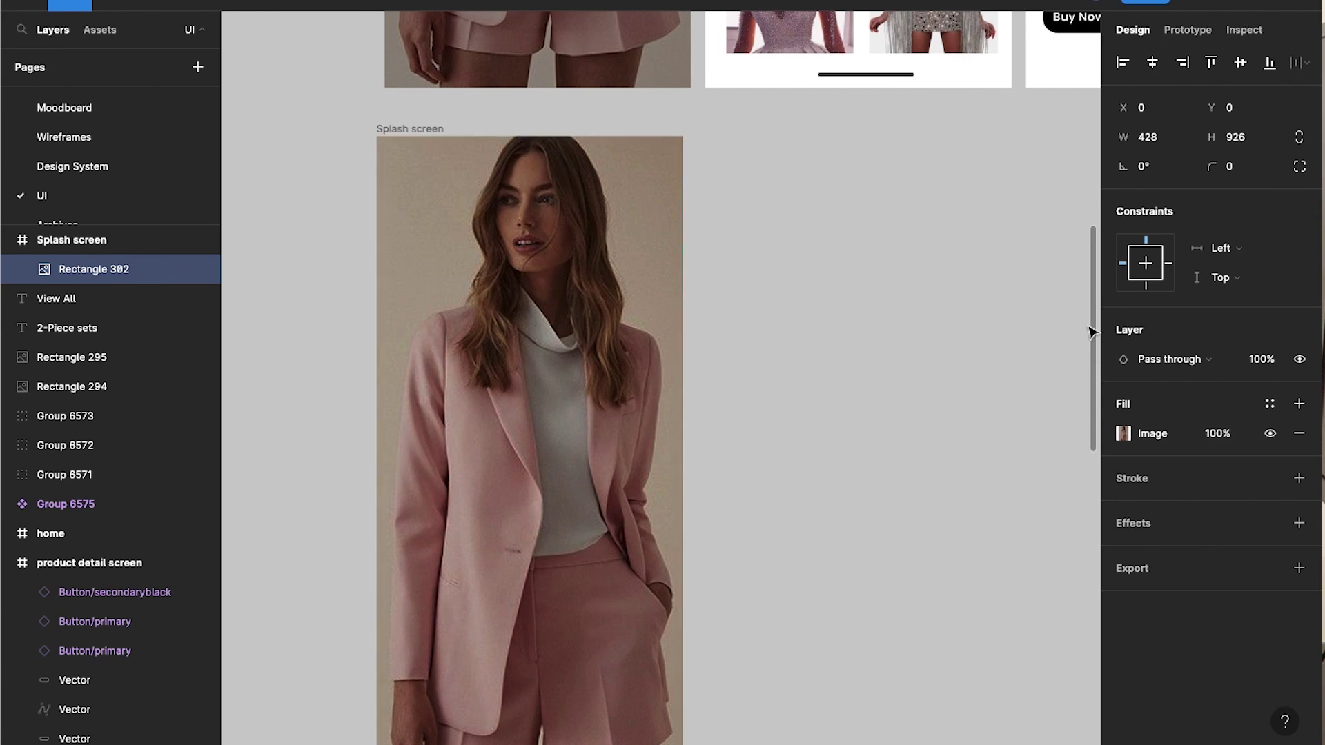
left_click(980, 364)
key("ctrl+z")
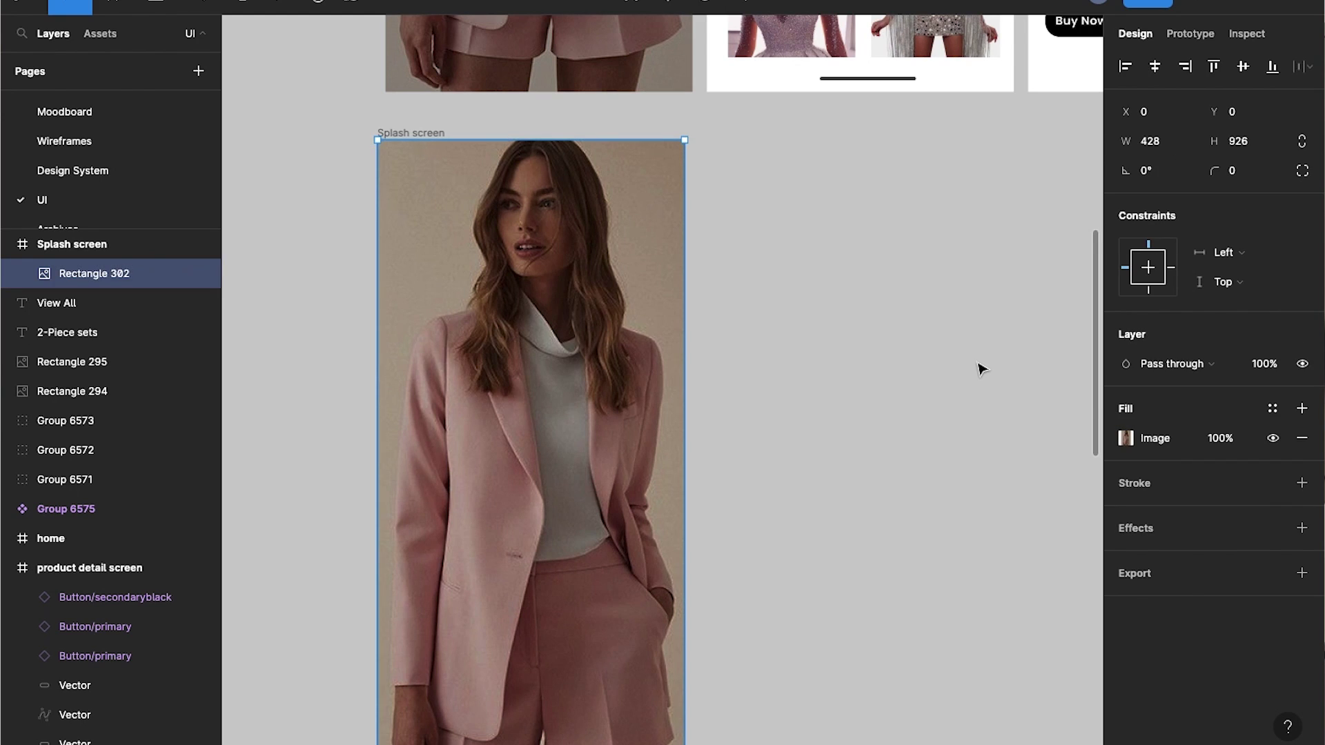
key("ctrl+z")
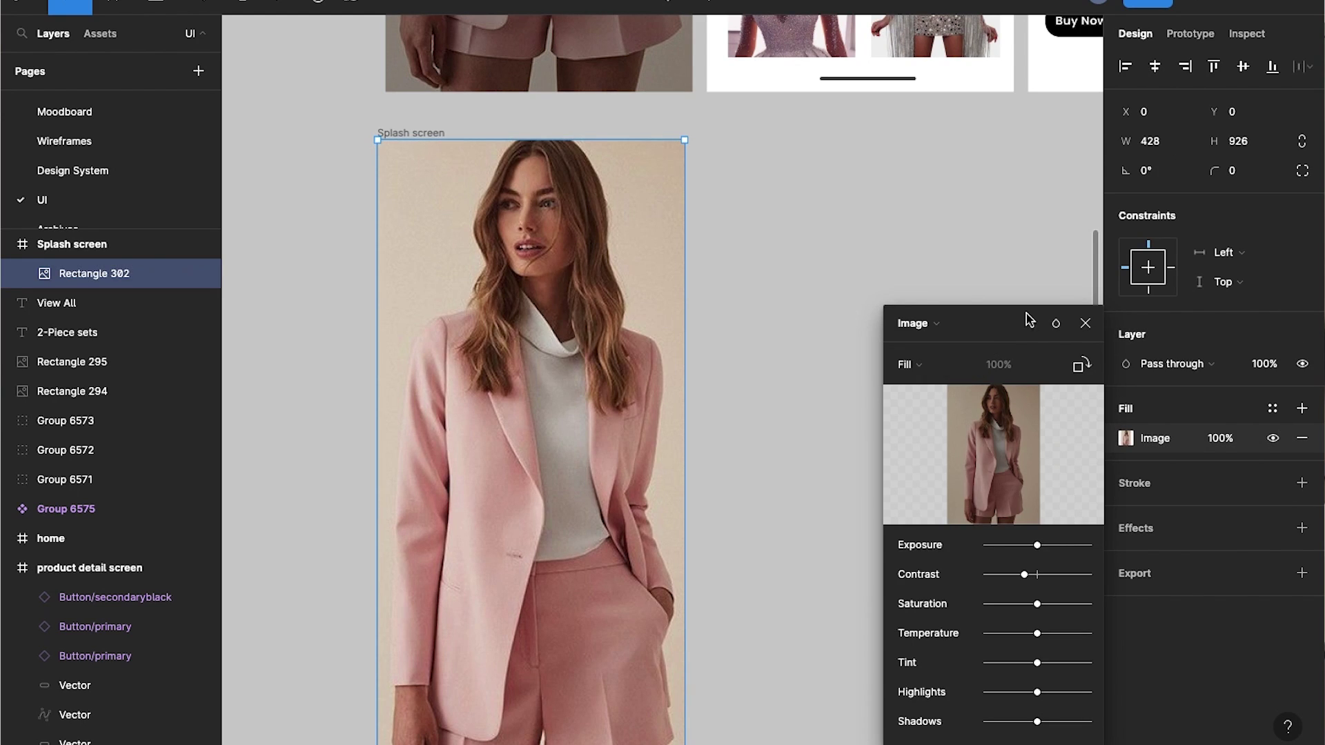
left_click(1085, 325)
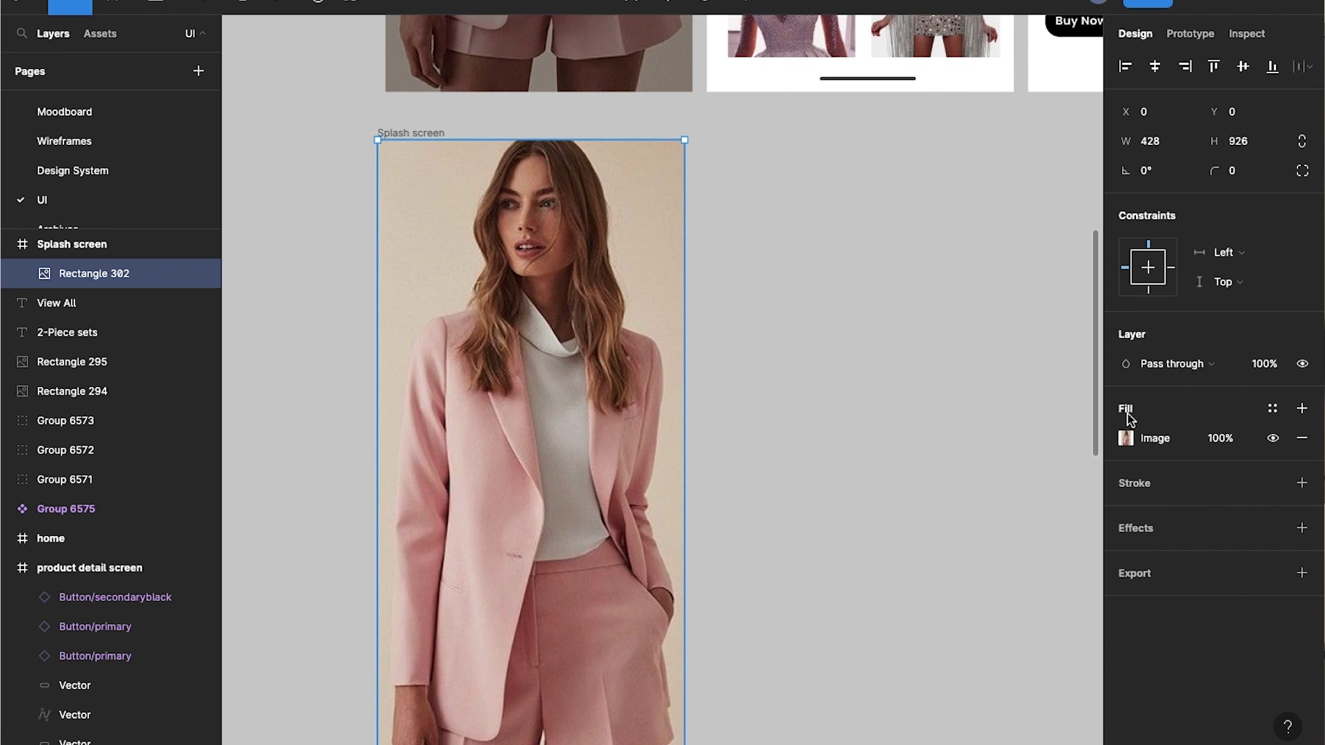
Add a black 000000 fill at 38% opacity over the splash photo
left_click(1302, 408)
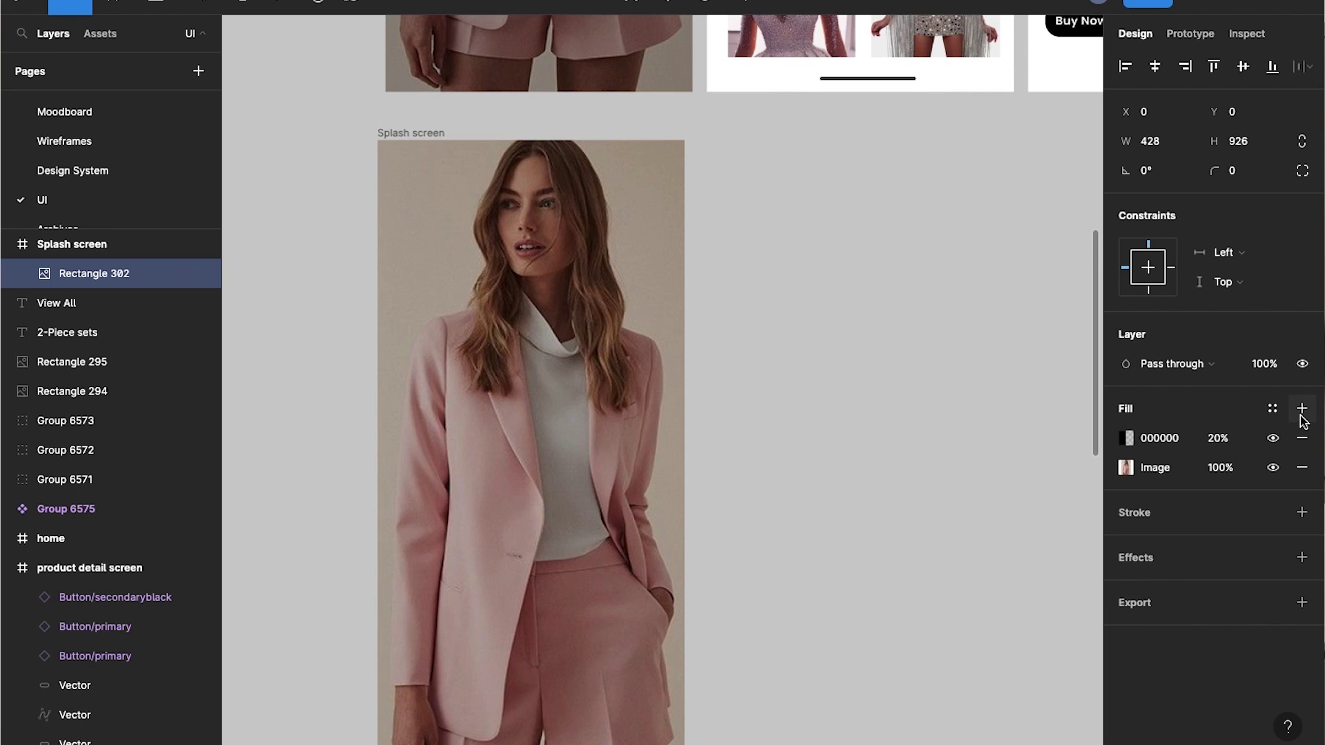
left_click(1219, 442)
left_click(1221, 447)
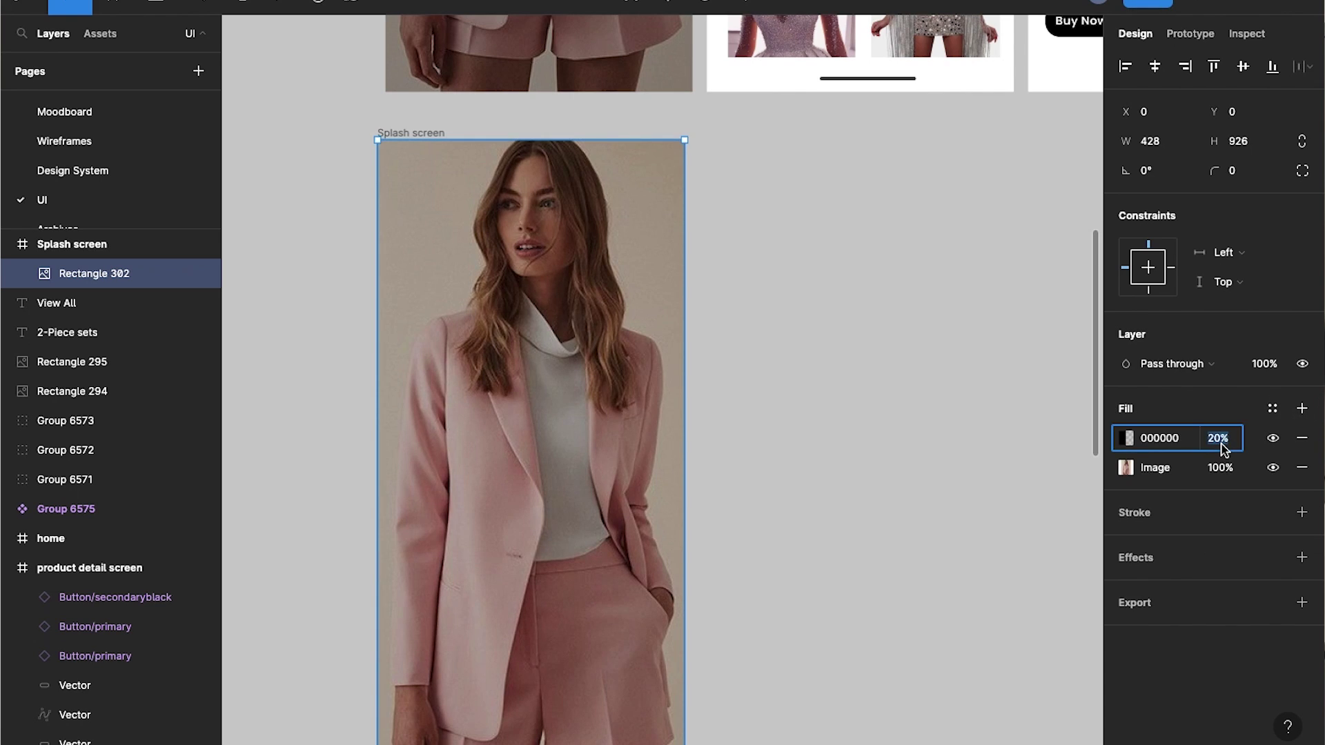
type("38")
key("Return")
left_click(884, 372)
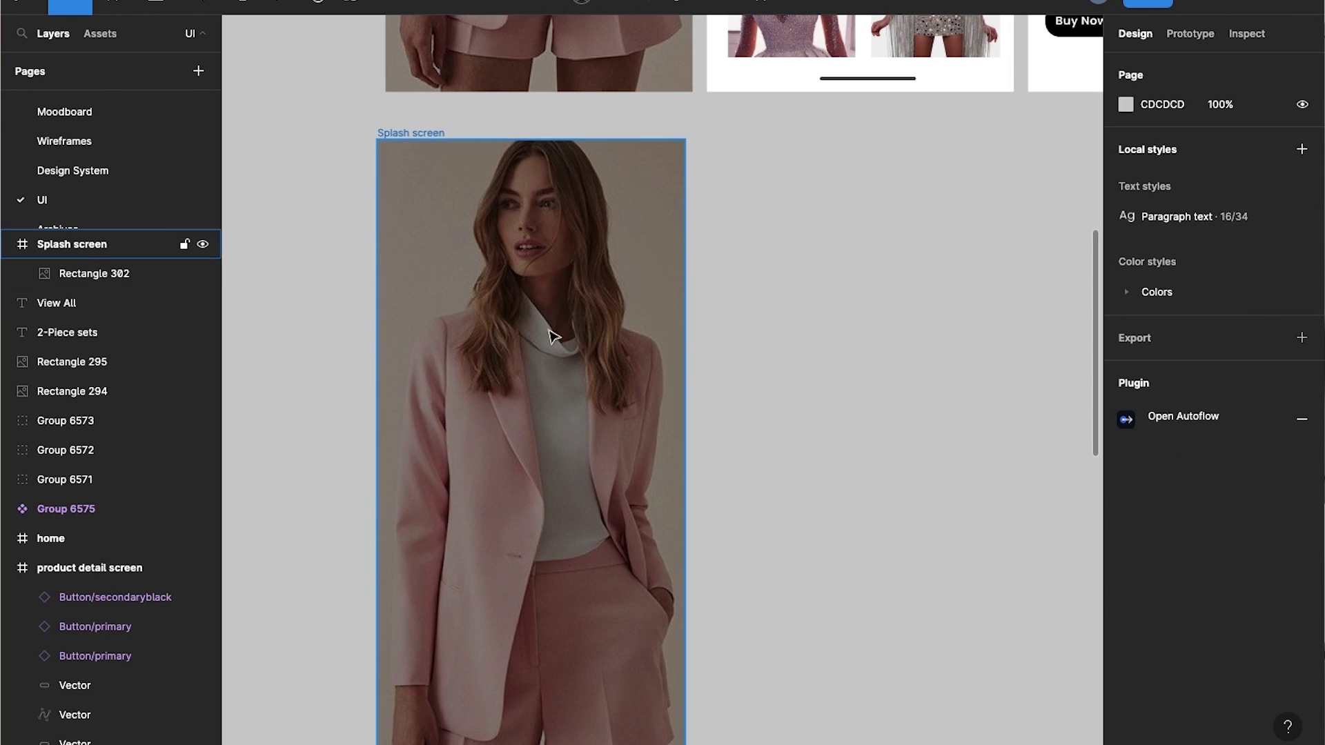